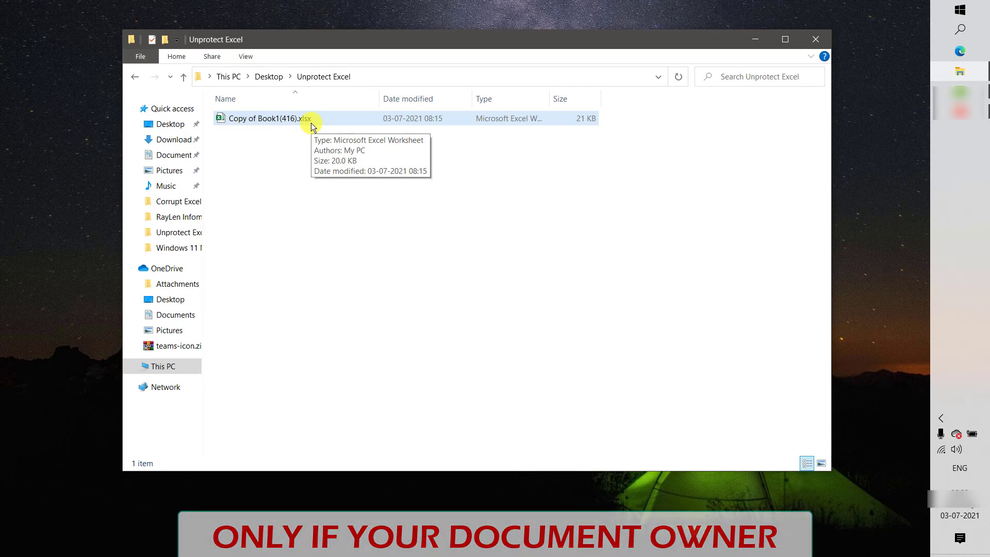
- Open Copy of Book1(416).xlsx and protect Sheet1 with a password, entered twice
double_click(311, 122)
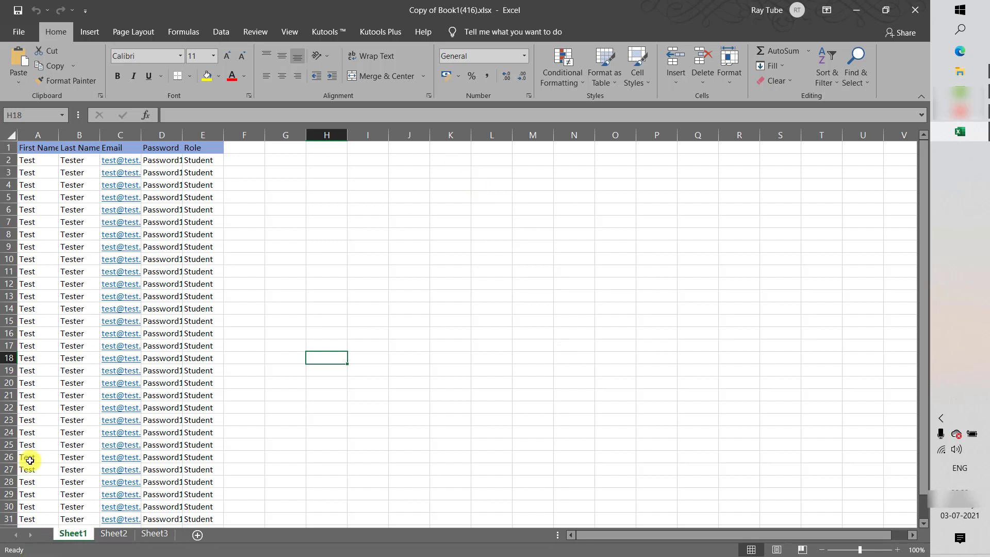
right_click(77, 533)
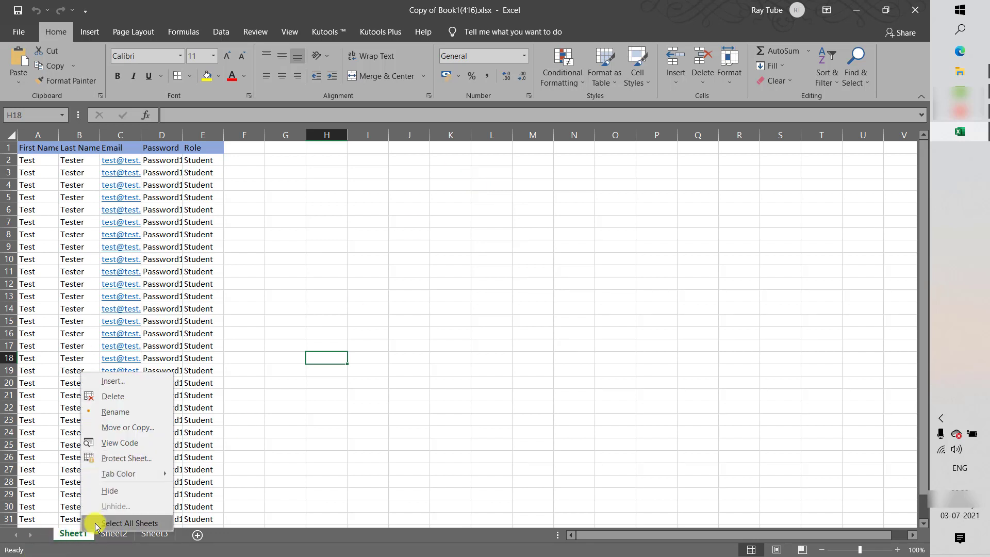
click(127, 458)
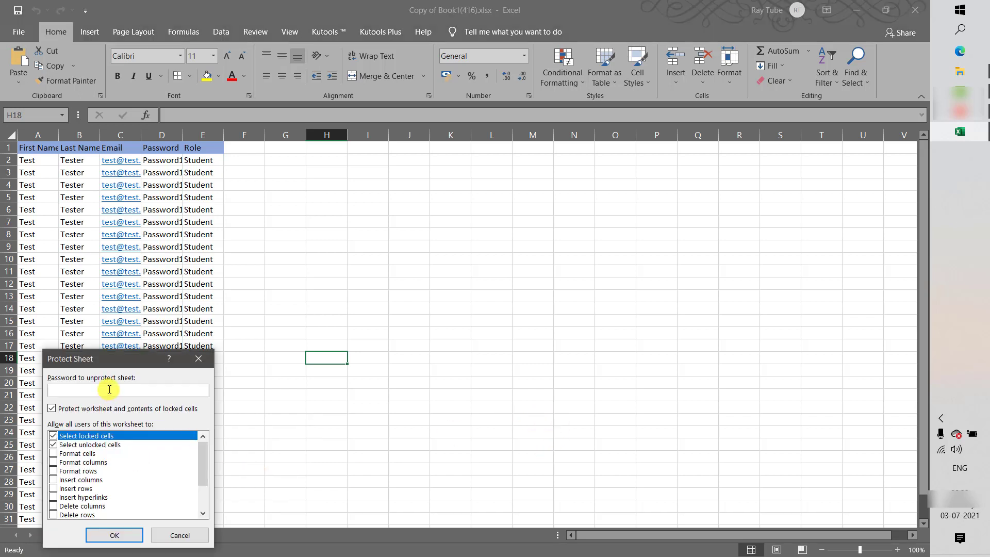
click(118, 535)
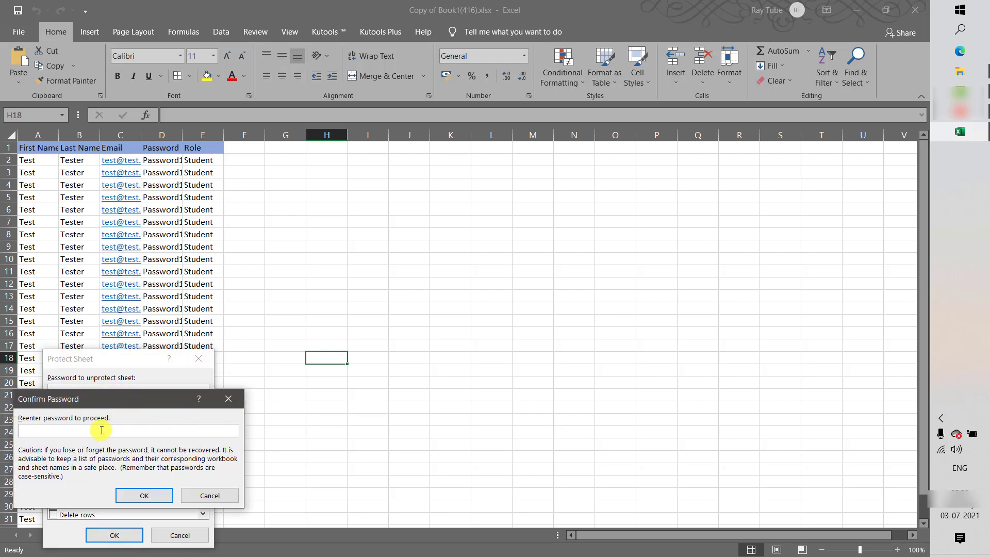
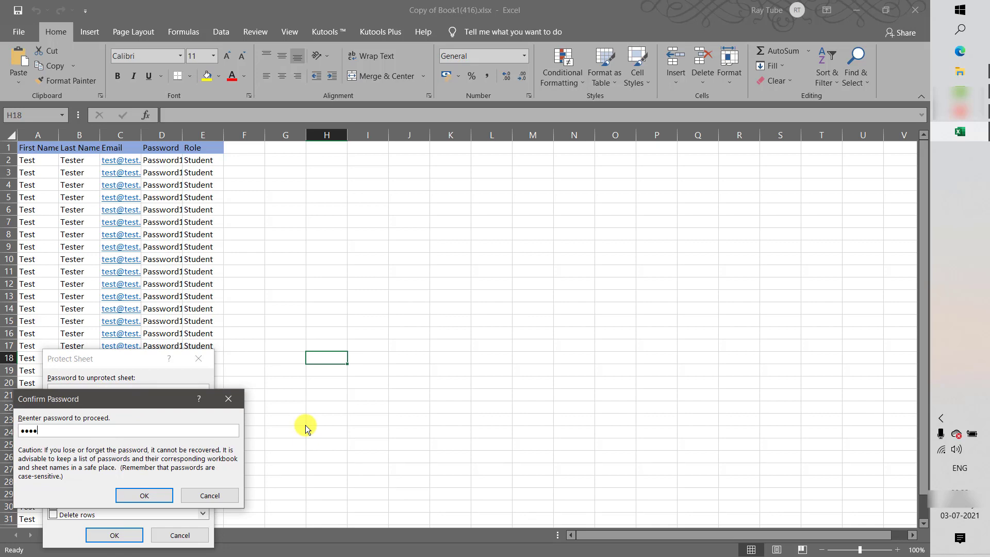
click(164, 495)
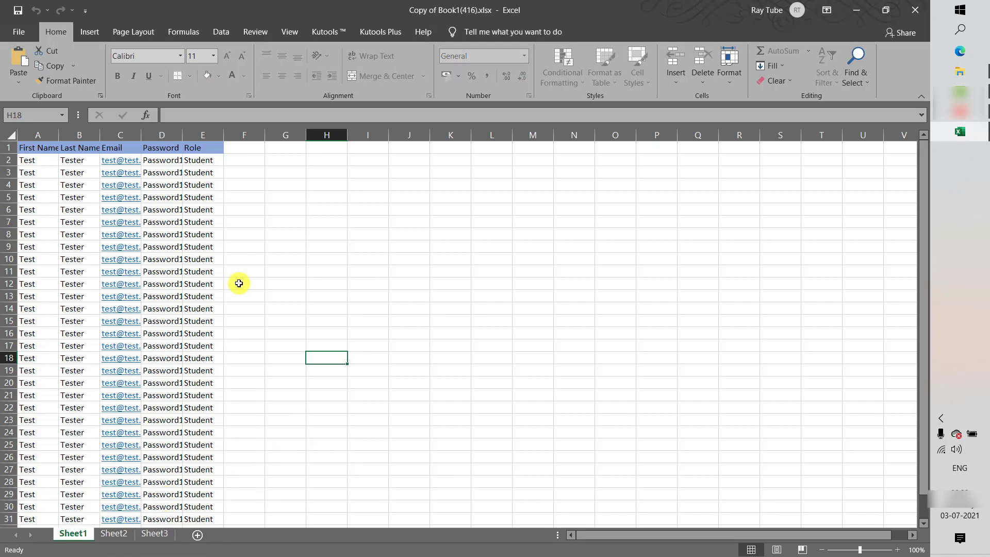
- Select cells on the protected sheet, jumping to the last data row and column E
click(201, 283)
key(ctrl+Down)
click(212, 282)
- Confirm cell D11 rejects edits, then close the workbook and save the changes
scroll(162, 210, up, 4)
double_click(161, 210)
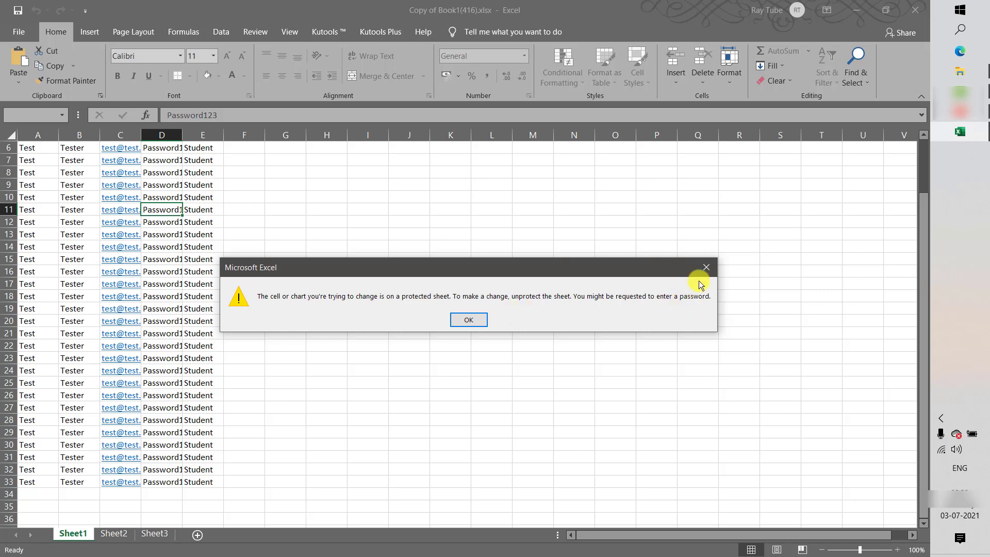
click(706, 267)
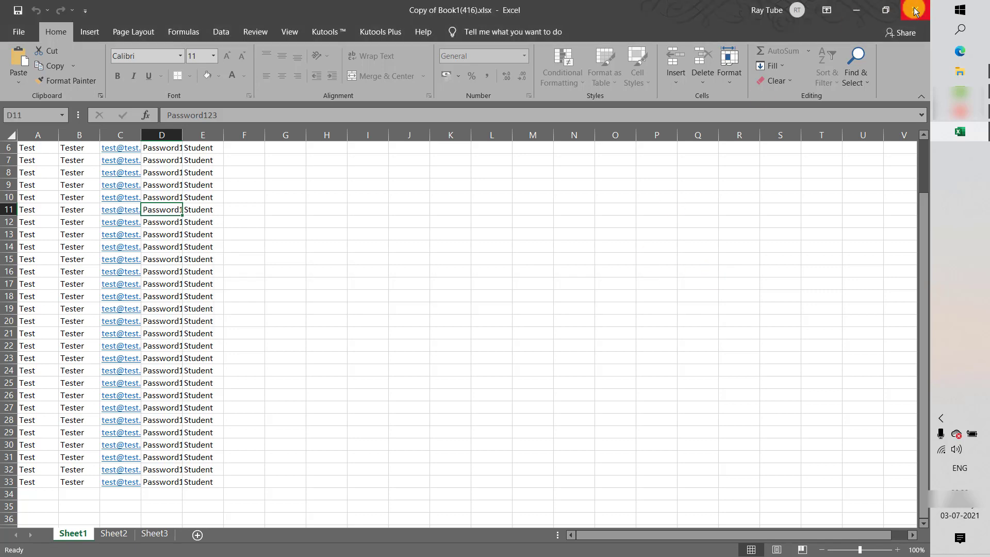
click(914, 11)
click(413, 300)
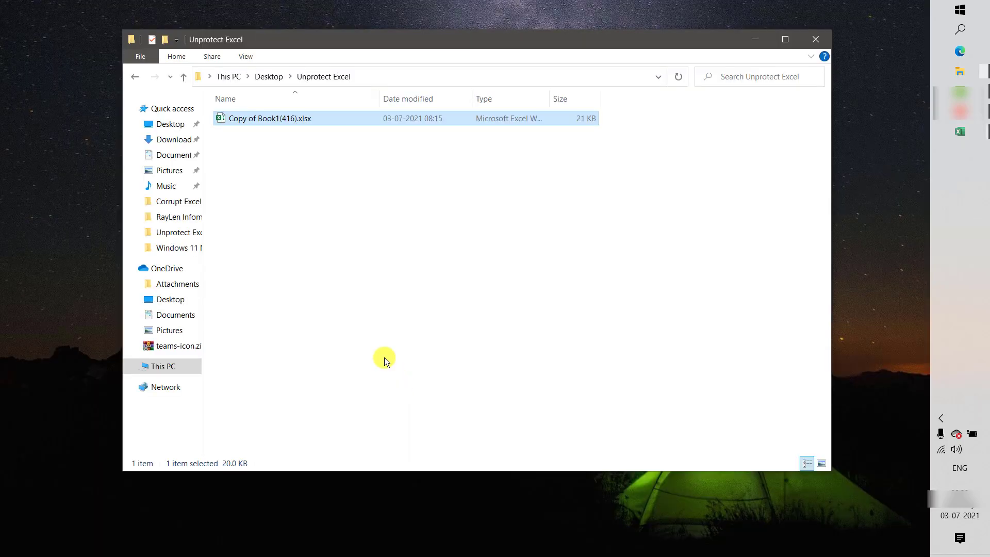
- Reopen the workbook, confirm cell E9 is protected, close Excel and maximize the folder window
double_click(294, 118)
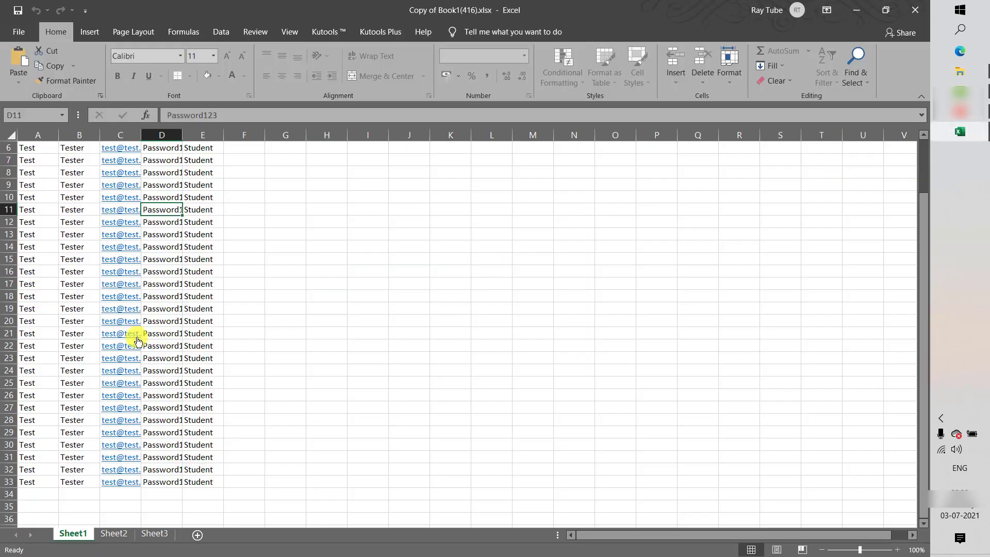
click(188, 279)
scroll(188, 278, up, 2)
double_click(197, 249)
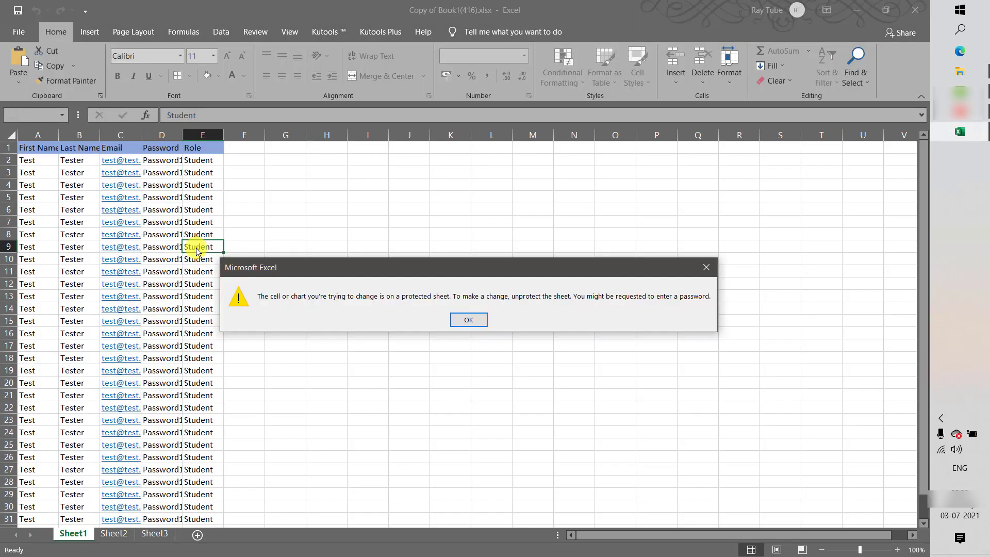
click(467, 319)
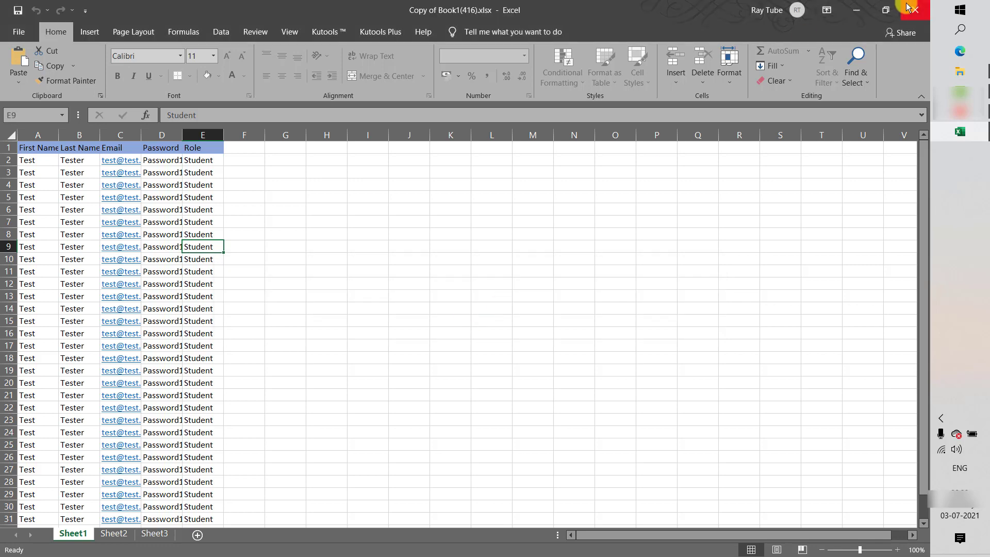
click(910, 9)
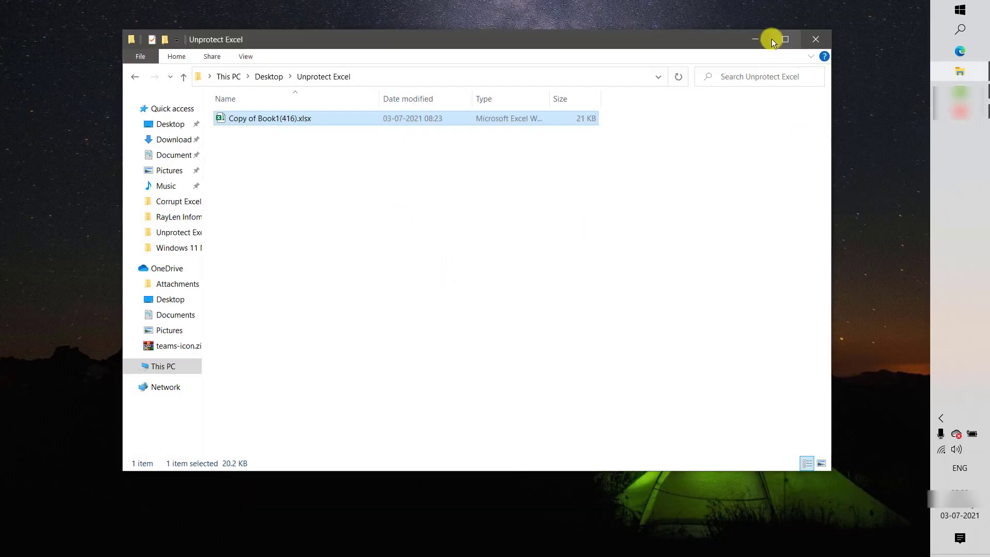
click(774, 40)
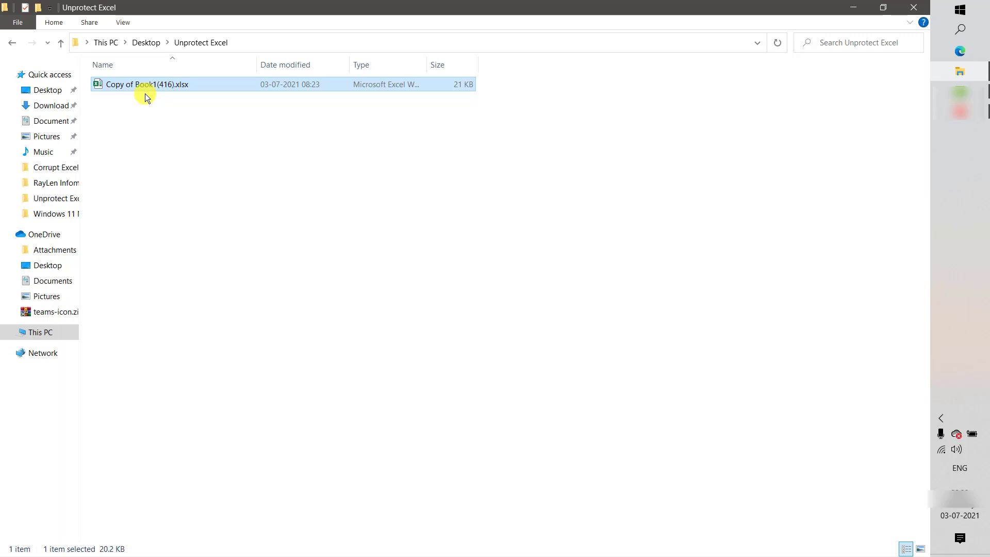
- Paste a duplicate of Copy of Book1(416).xlsx into the Unprotect Excel folder
click(156, 140)
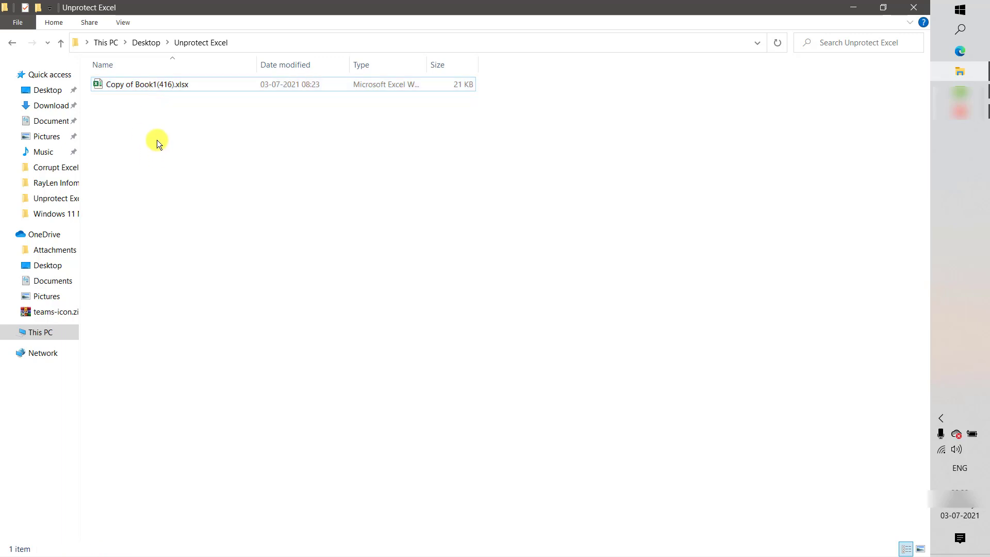
key(ctrl+v)
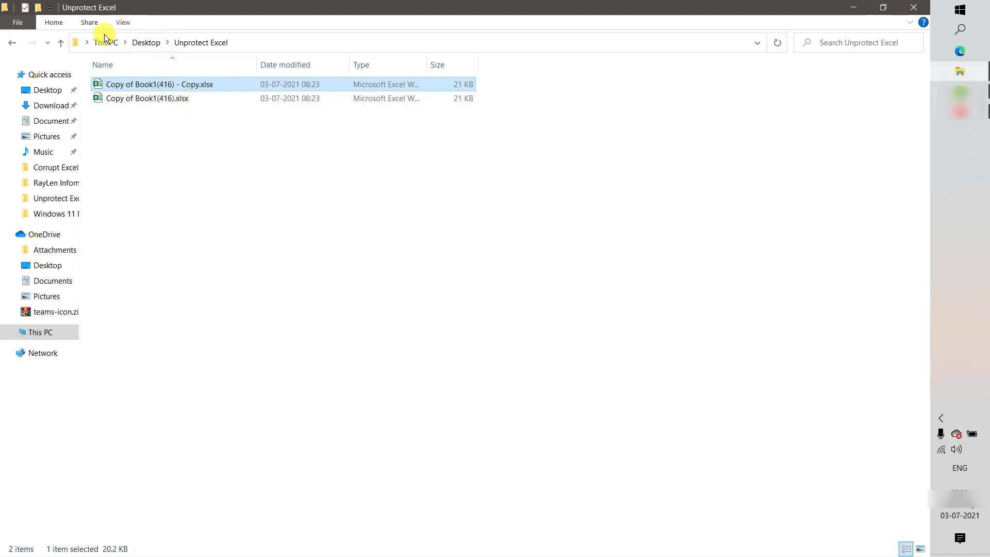
- Turn on File name extensions in the View options so .xlsx suffixes appear
click(125, 23)
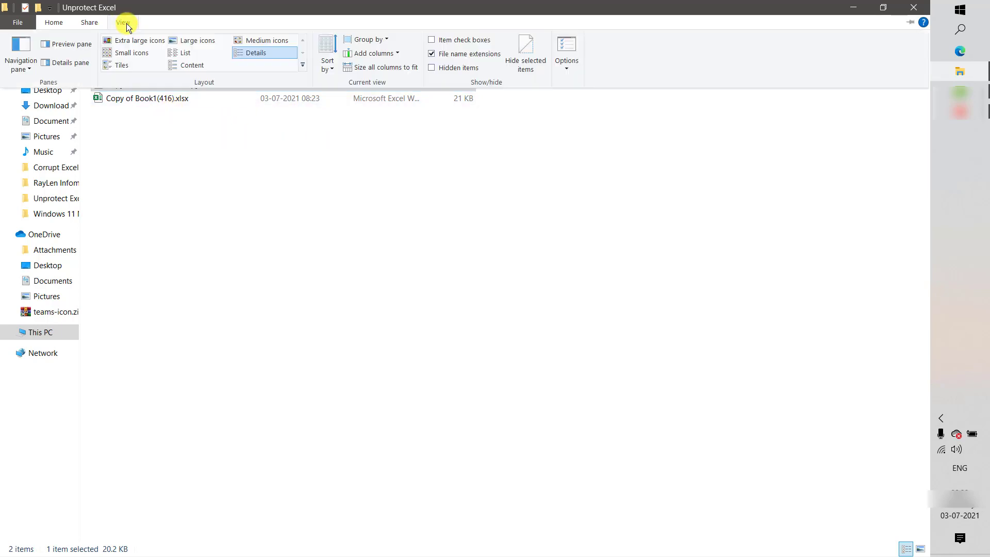
click(455, 63)
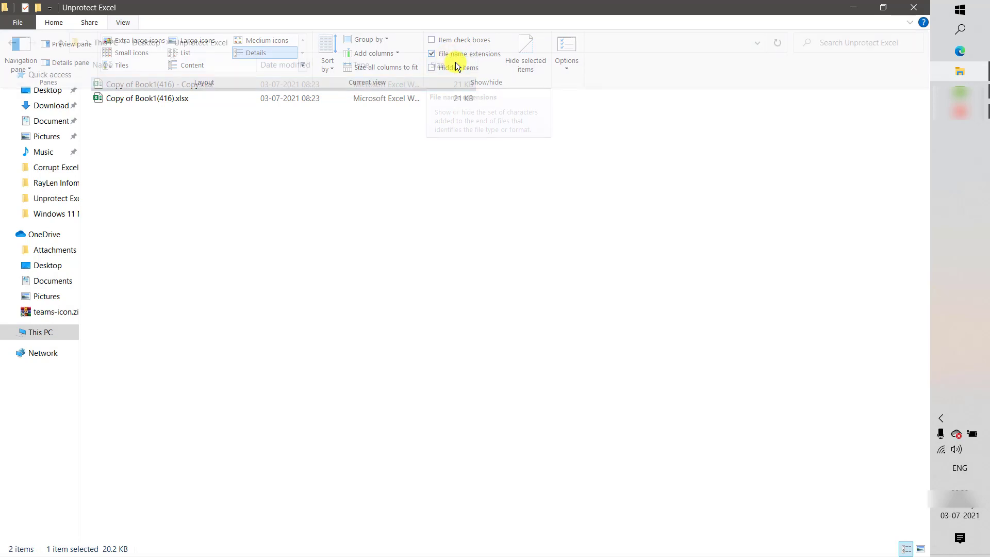
click(126, 22)
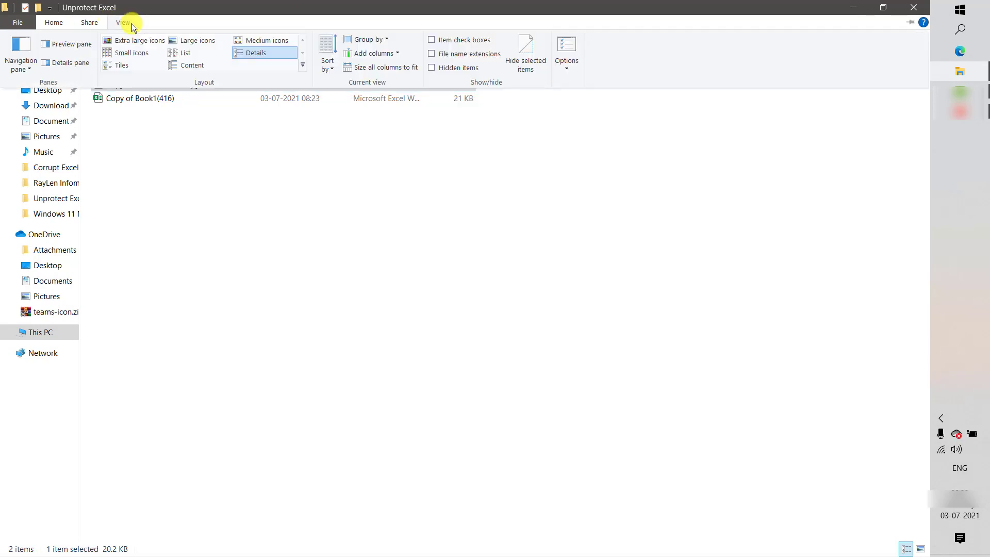
click(432, 54)
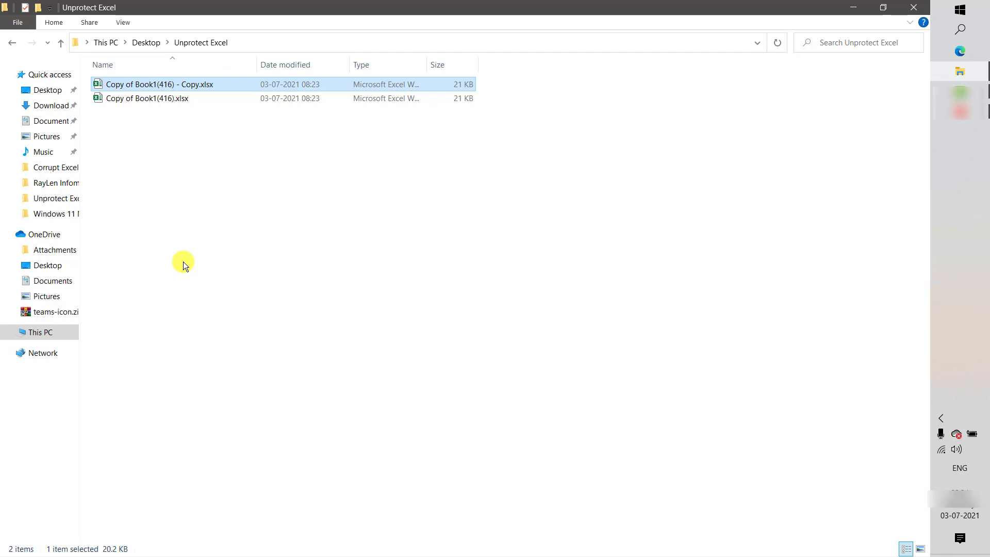
- Rename the duplicate to Copy of Book1(416) - Copy.zip and accept the extension-change warning
right_click(214, 85)
click(261, 394)
click(222, 86)
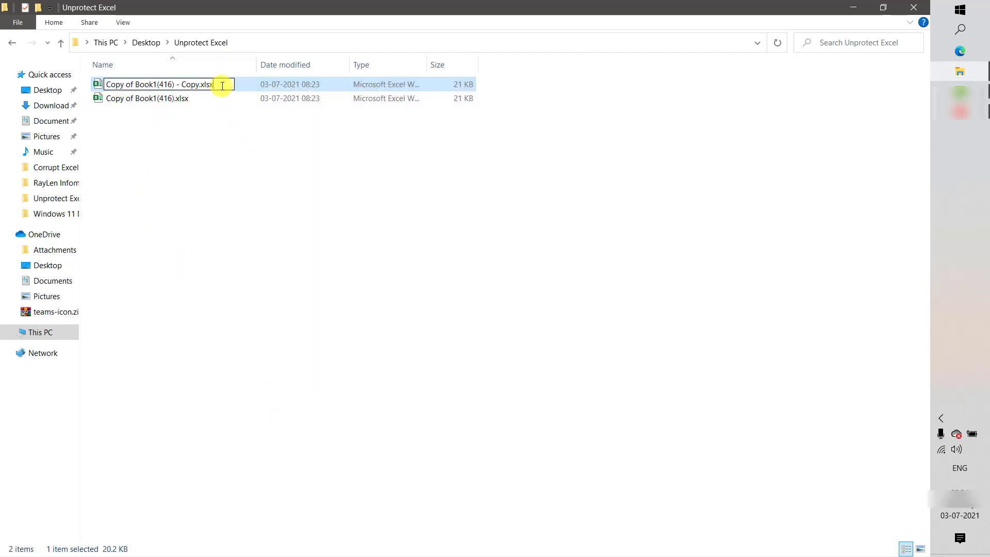
key(BackSpace)
key(BackSpace)
key(BackSpace)
key(BackSpace)
text(zi)
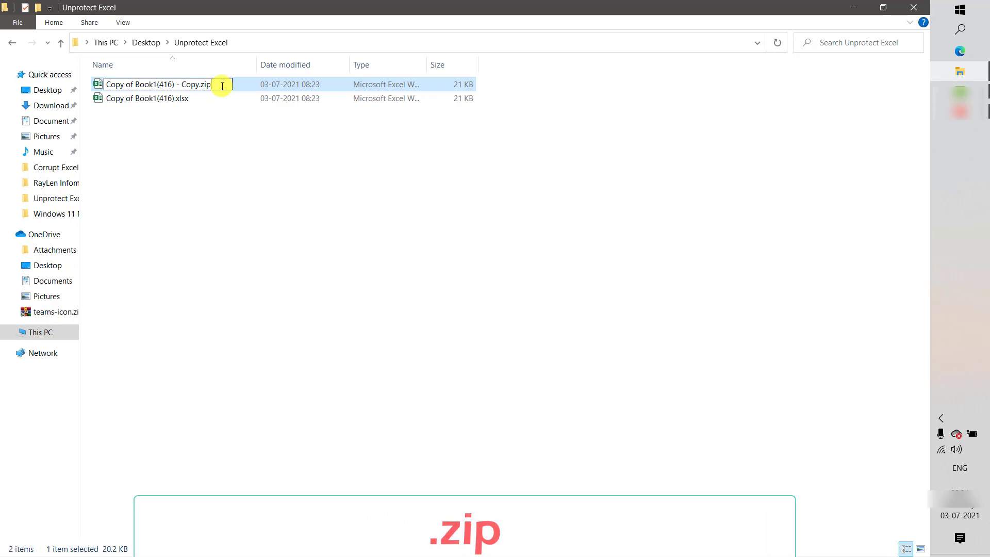
text(p)
key(Return)
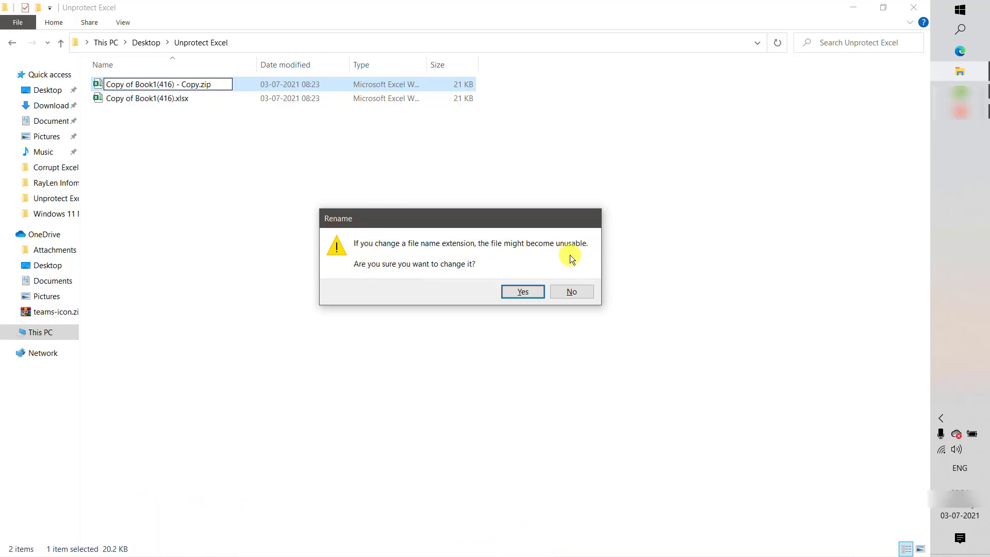
click(523, 292)
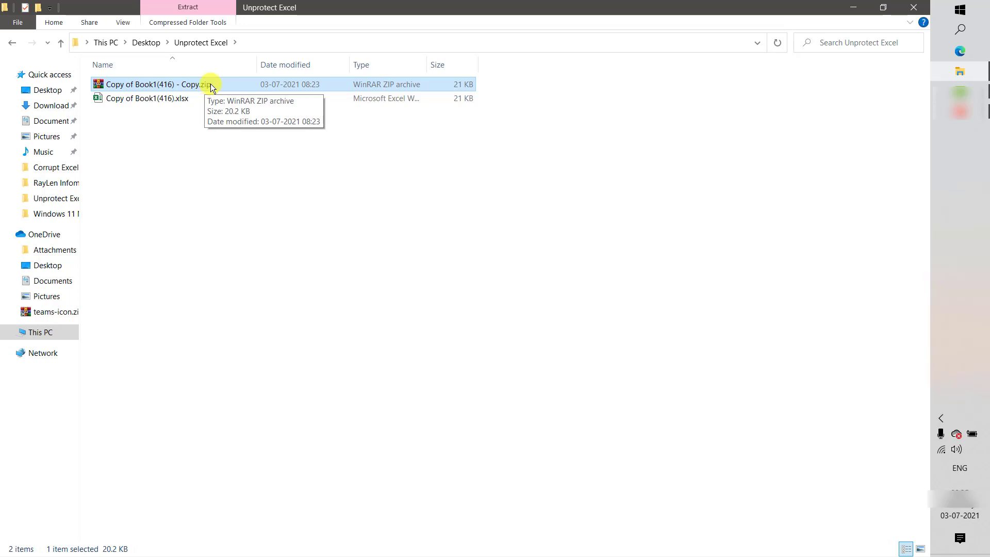
- Open the zip archive in WinRAR and browse into the xl\worksheets folder
right_click(211, 84)
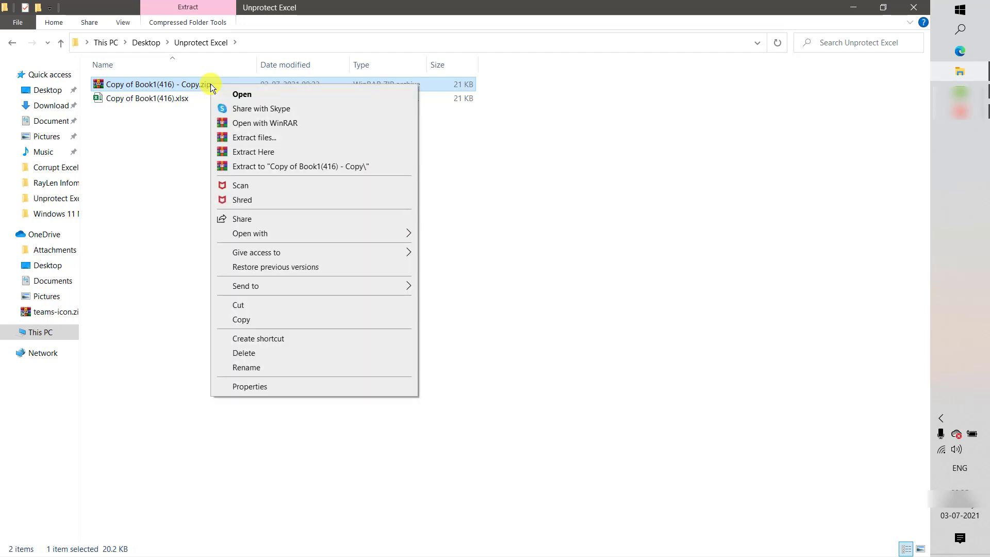
click(242, 94)
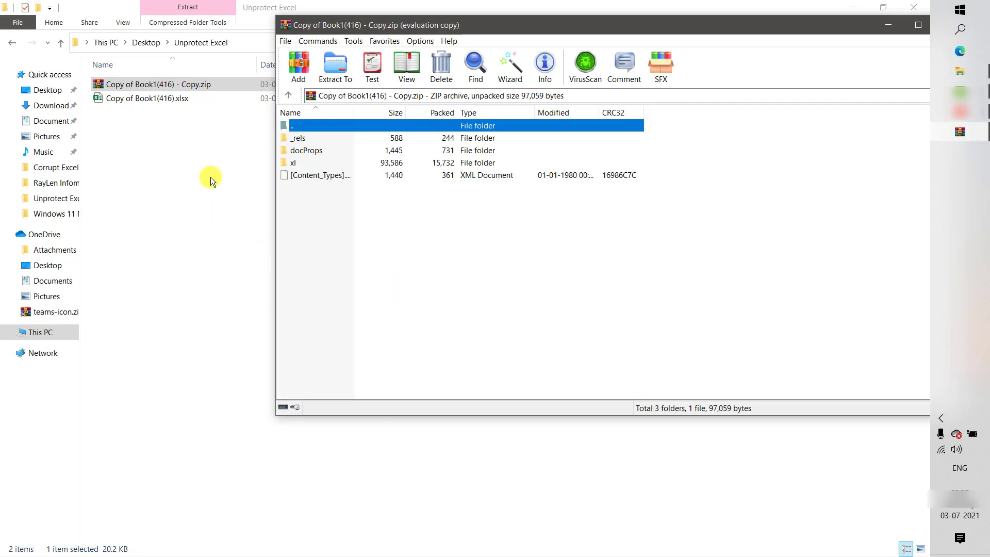
drag(725, 26, 722, 71)
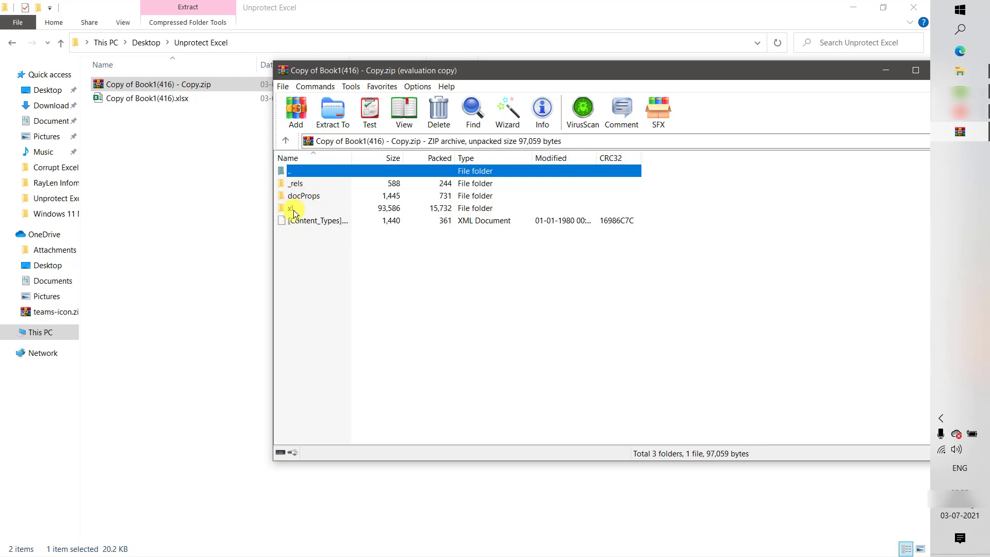
click(292, 210)
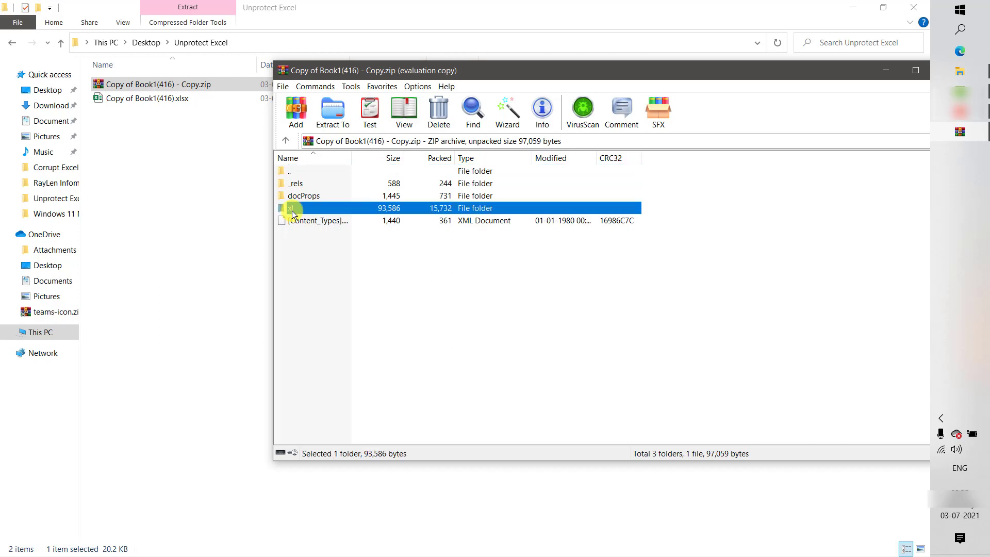
double_click(295, 209)
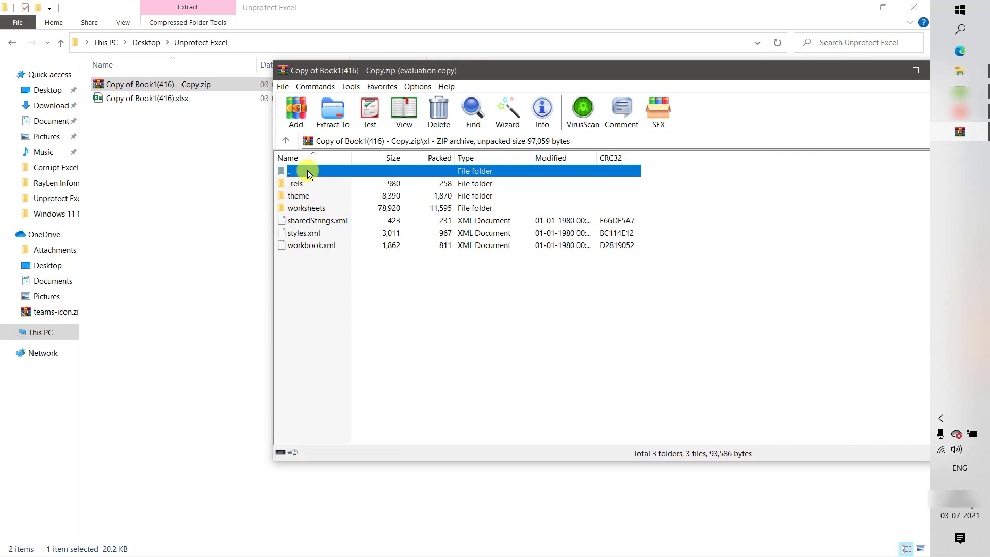
double_click(307, 209)
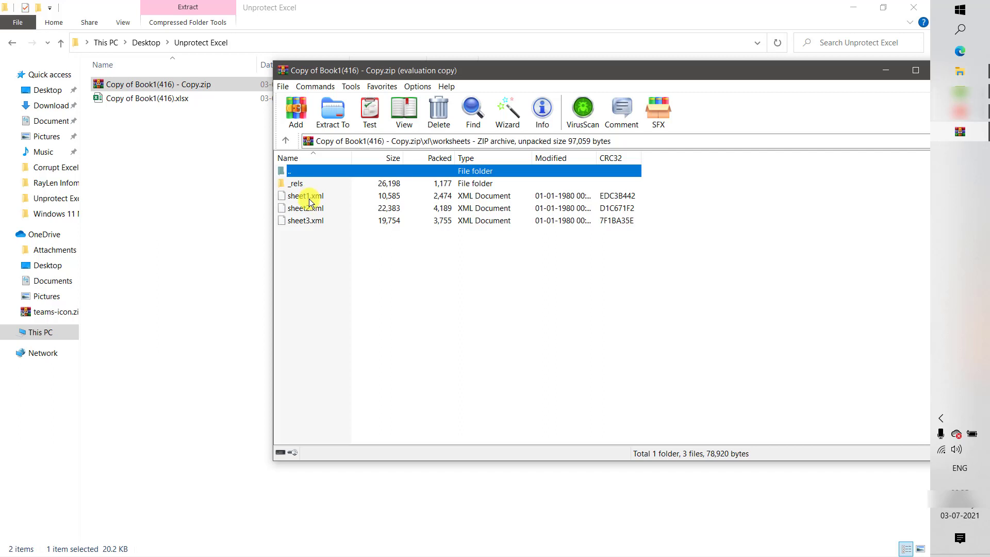
- Copy sheet1.xml to the clipboard and return to the Unprotect Excel folder
click(308, 196)
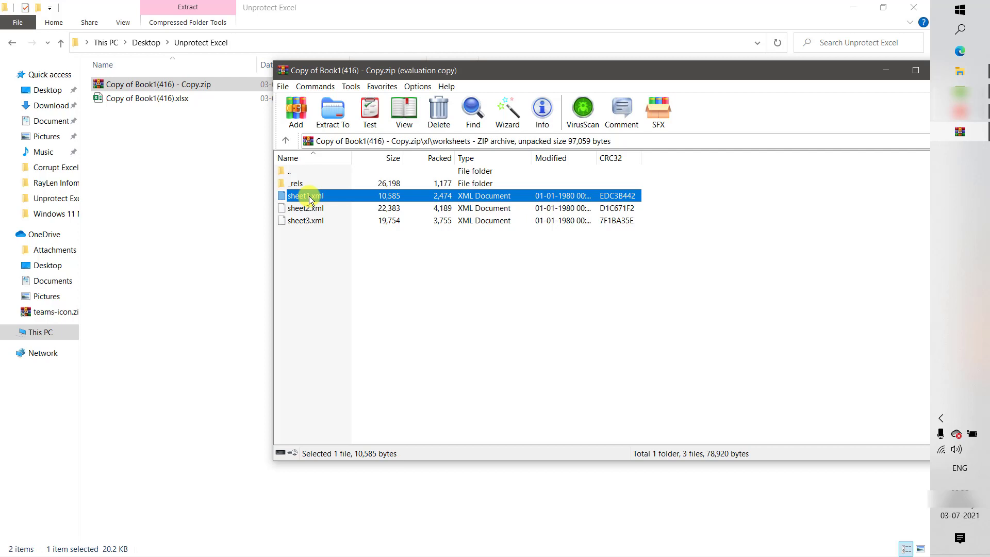
right_click(308, 196)
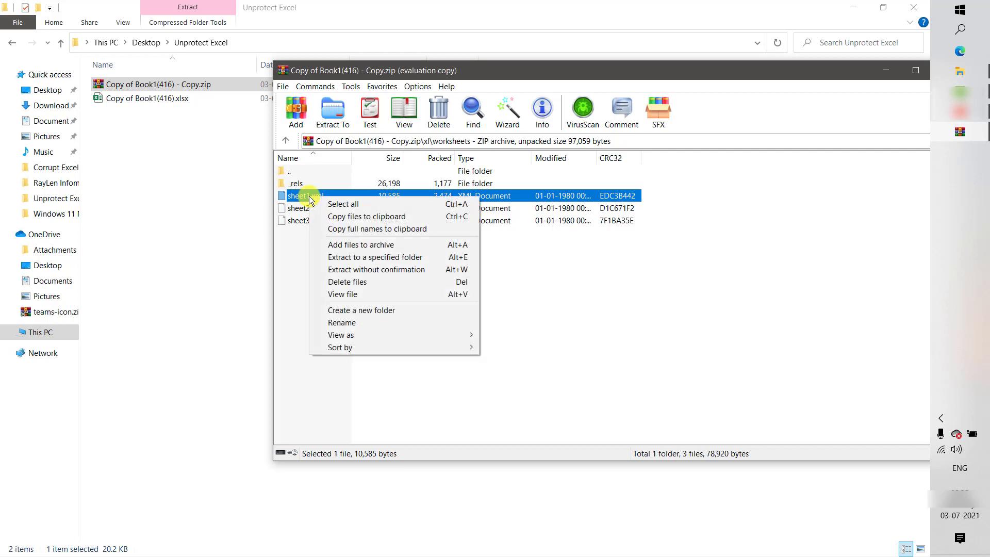
click(360, 218)
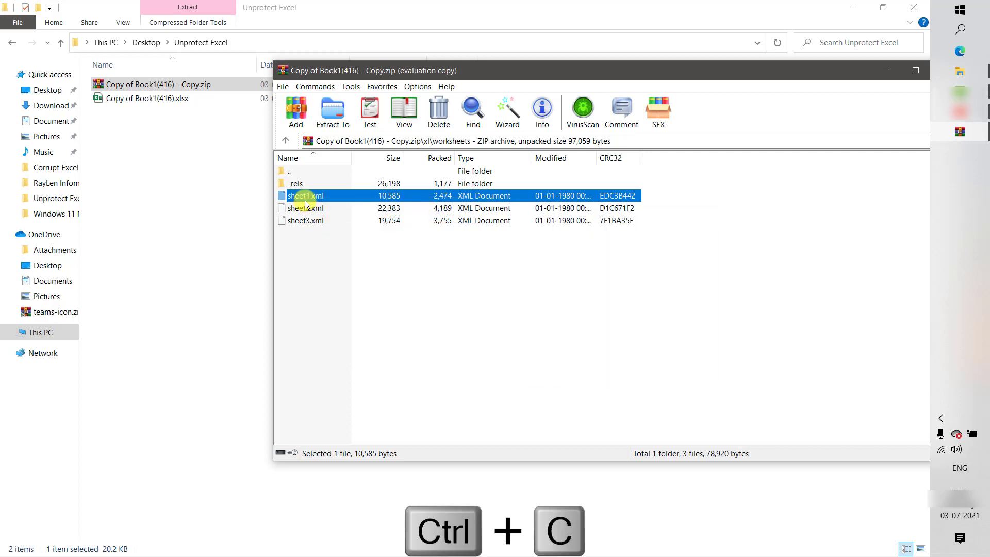
click(162, 225)
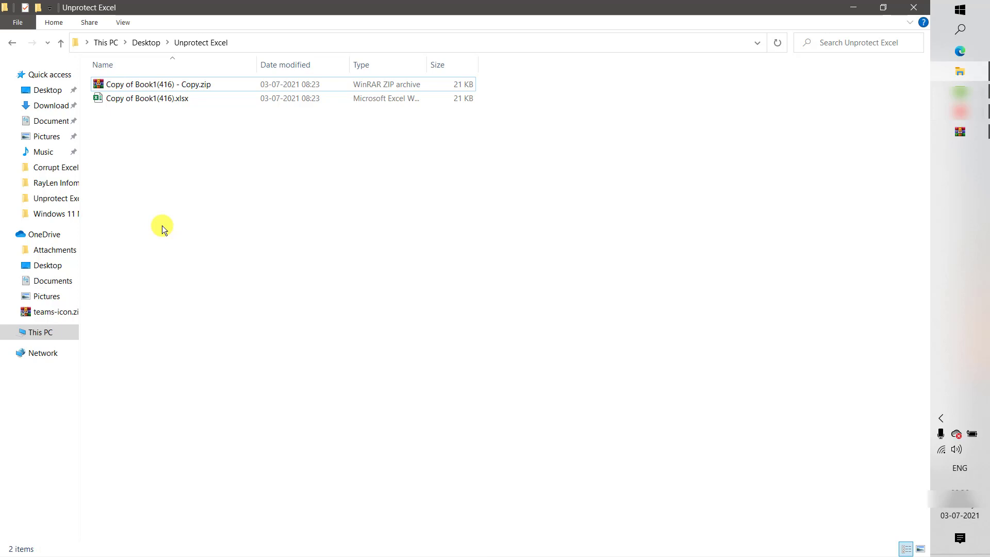
- Paste sheet1.xml into the Unprotect Excel folder and bring up its context menu
key(ctrl+v)
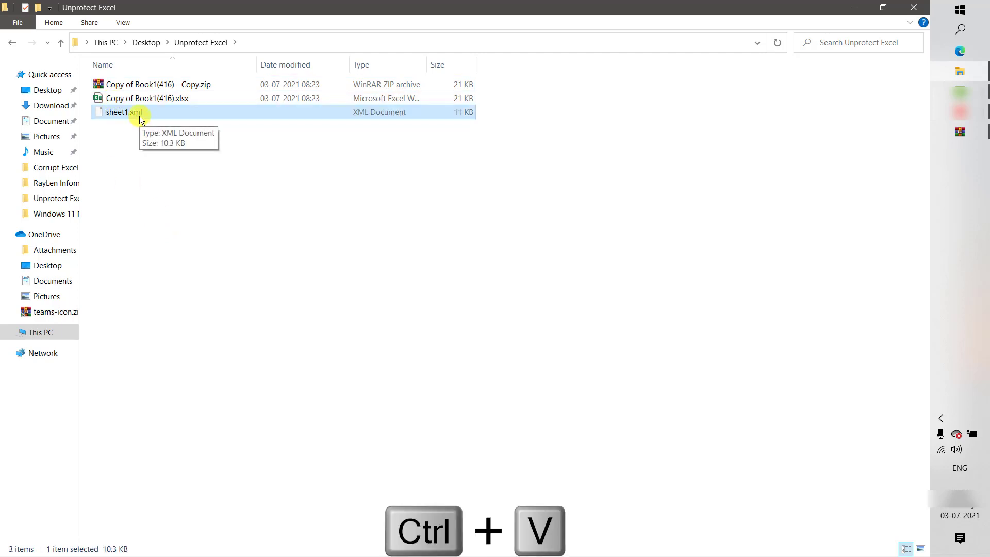
right_click(139, 115)
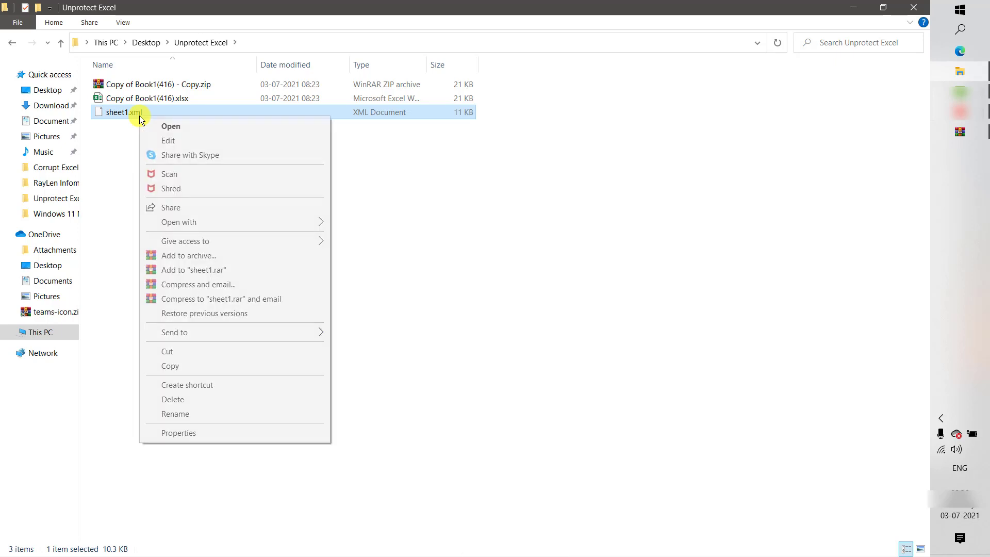
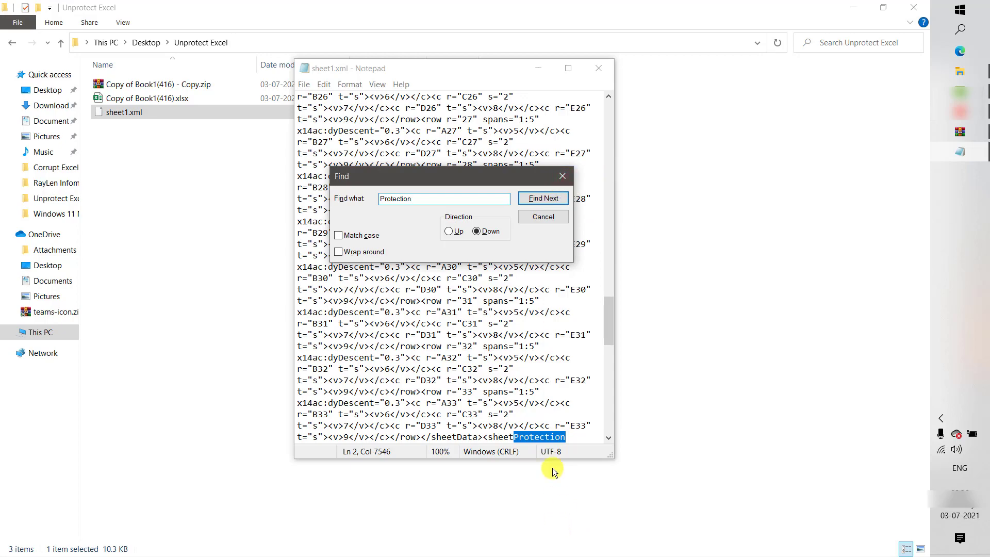
- Close the Find dialog and maximize Notepad so the sheetProtection tag and its attributes are visible
click(563, 176)
click(568, 69)
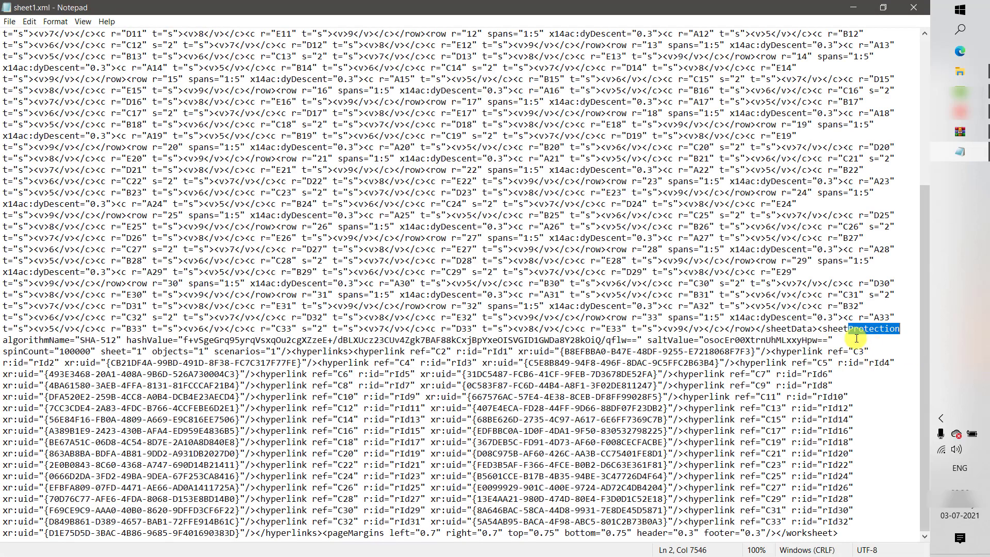
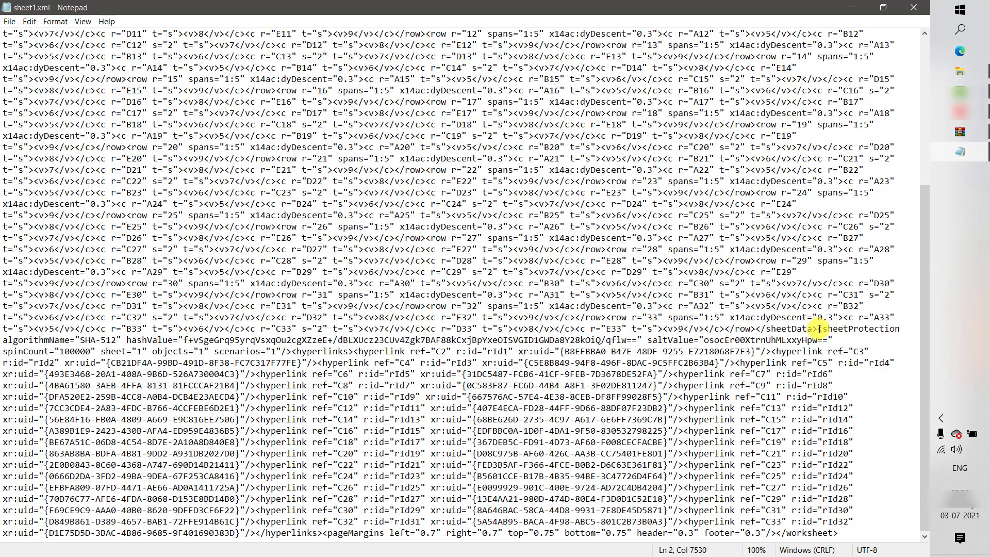
drag(819, 328, 905, 334)
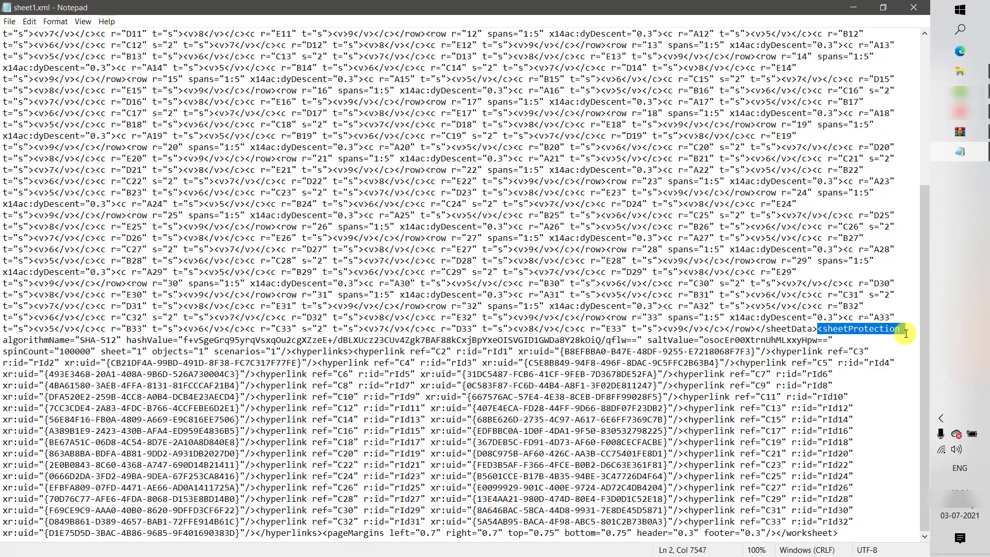
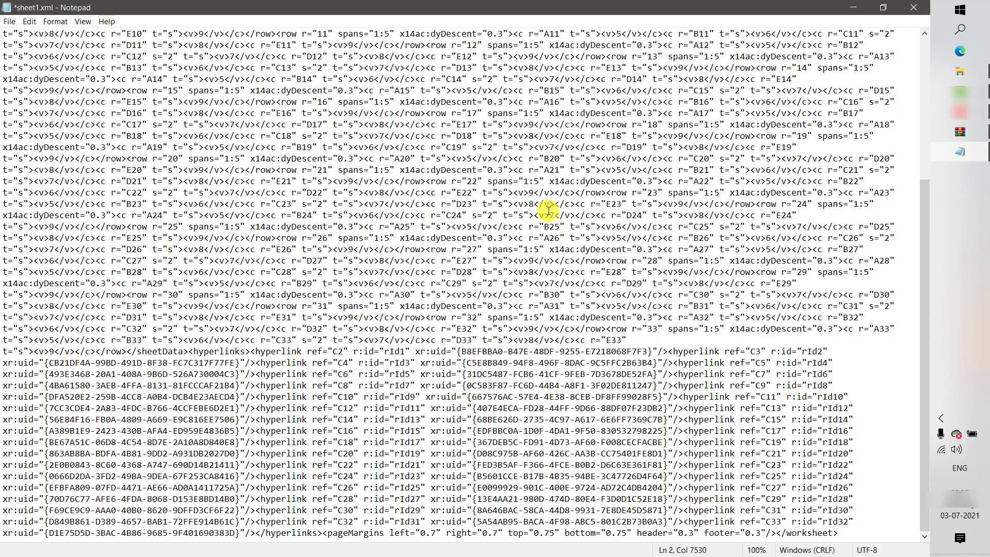
- Save sheet1.xml without the sheetProtection element and close Notepad
click(7, 20)
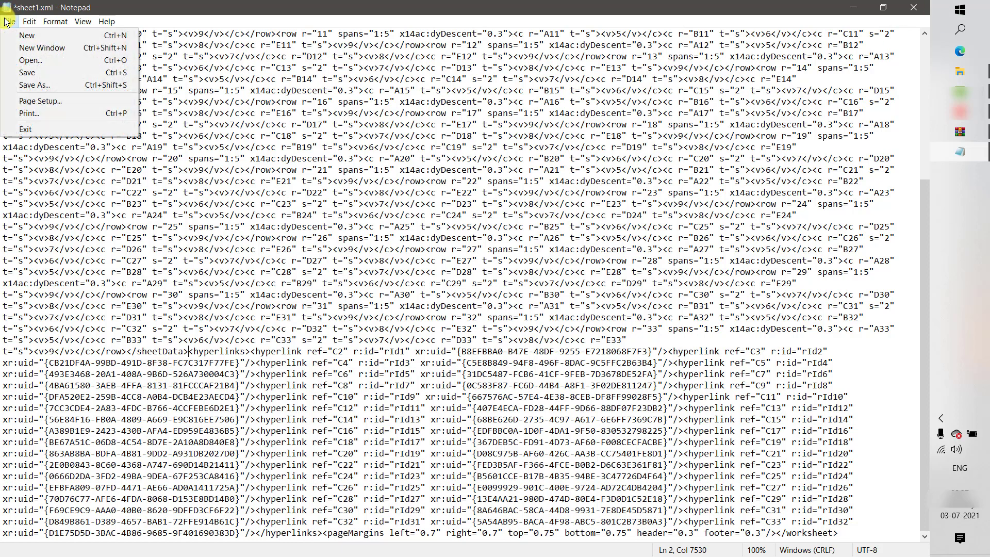
click(23, 67)
click(908, 12)
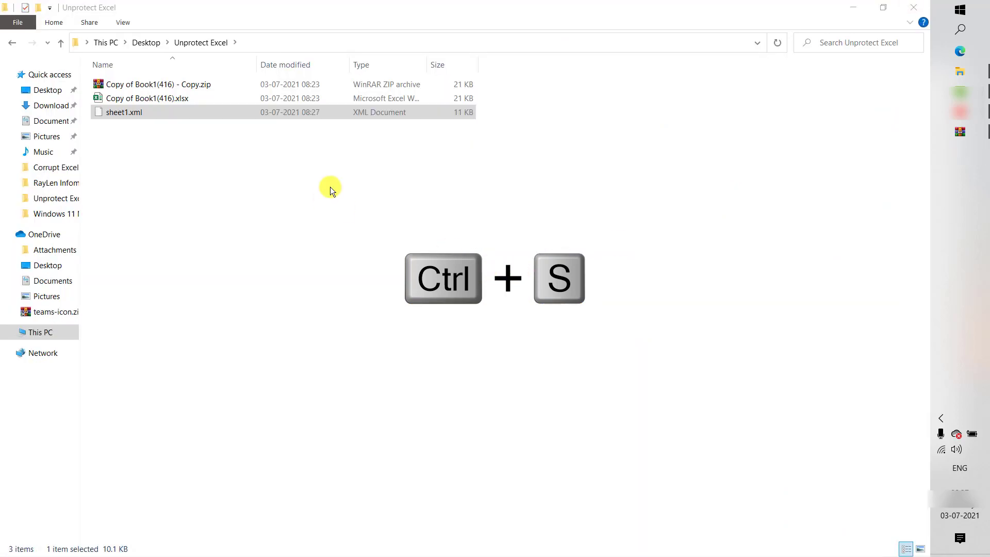
- In WinRAR's xl\worksheets folder of Copy of Book1(416) - Copy.zip, bring up sheet1.xml's context menu
click(959, 131)
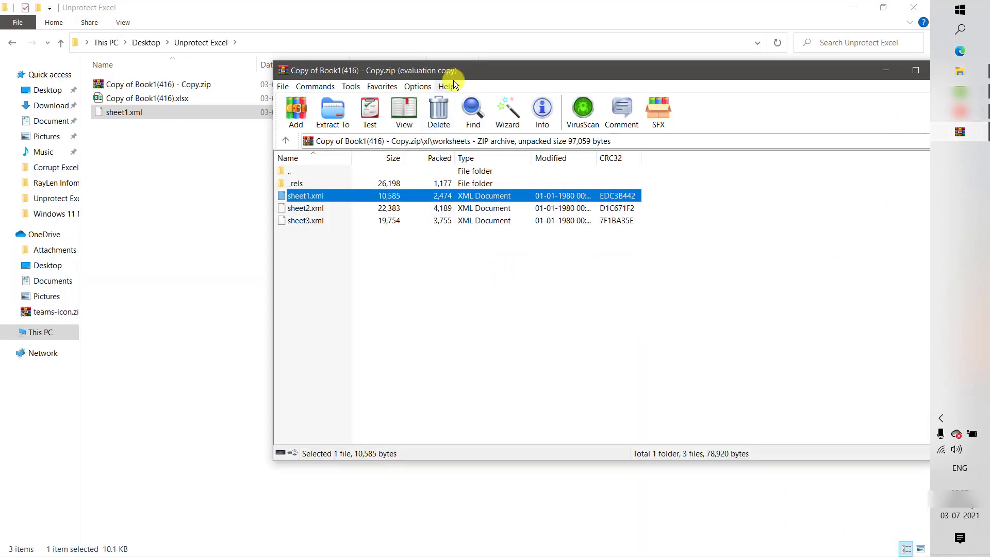
right_click(311, 194)
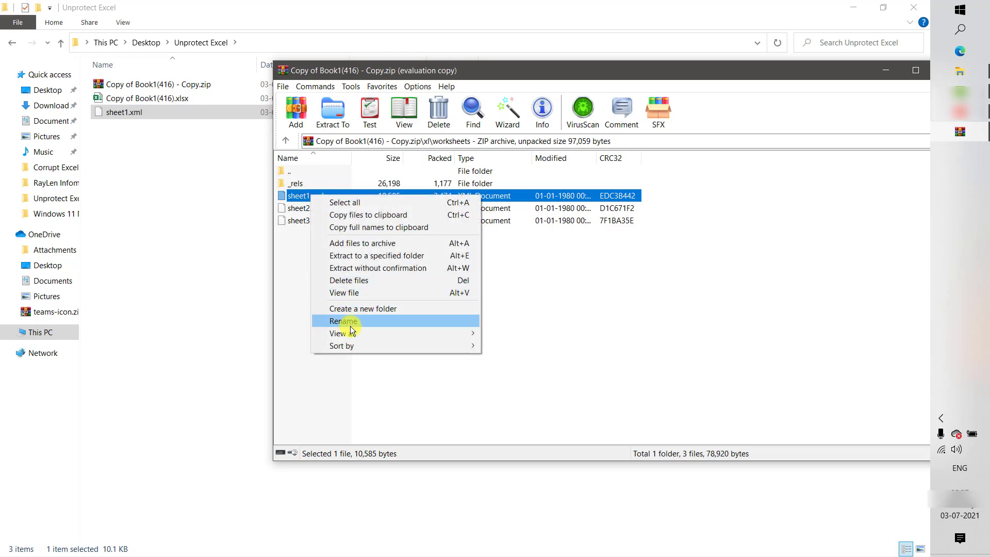
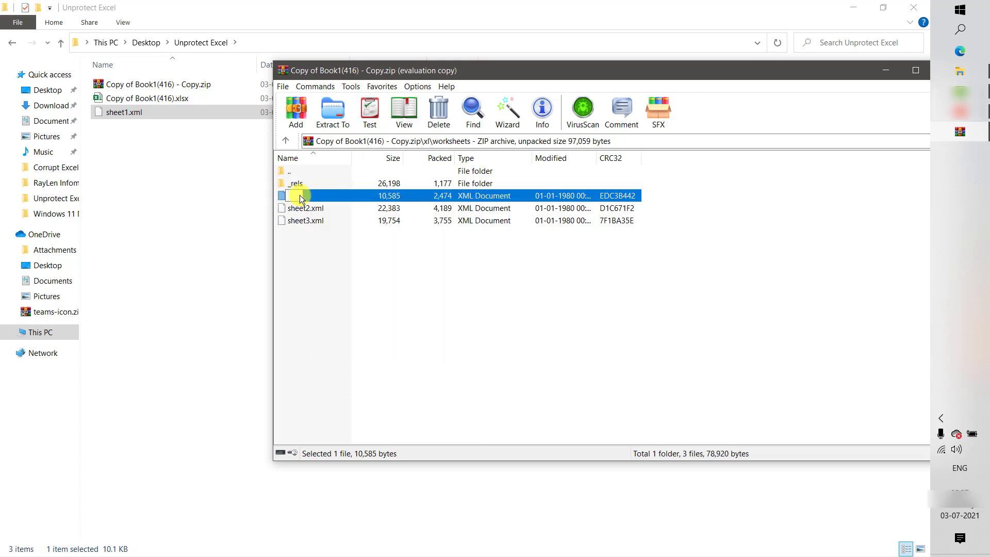
- Delete sheet1.xml from the archive's xl\worksheets folder and confirm, leaving sheet2.xml and sheet3.xml
key(Delete)
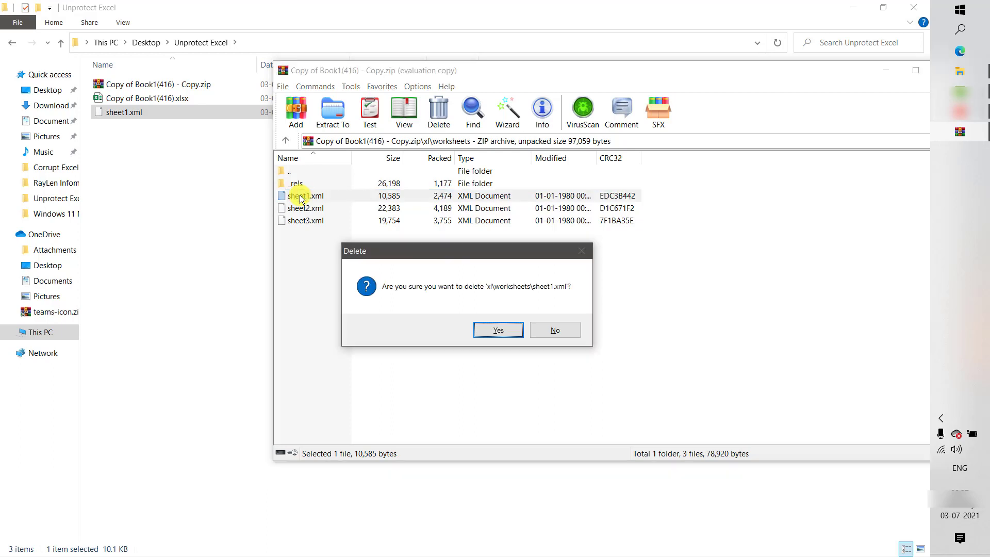
key(Return)
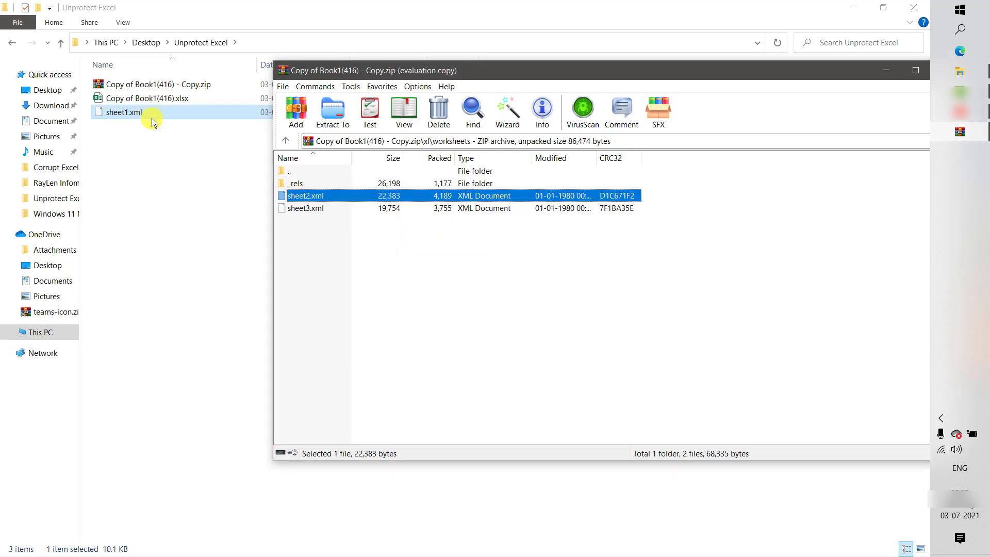
click(151, 118)
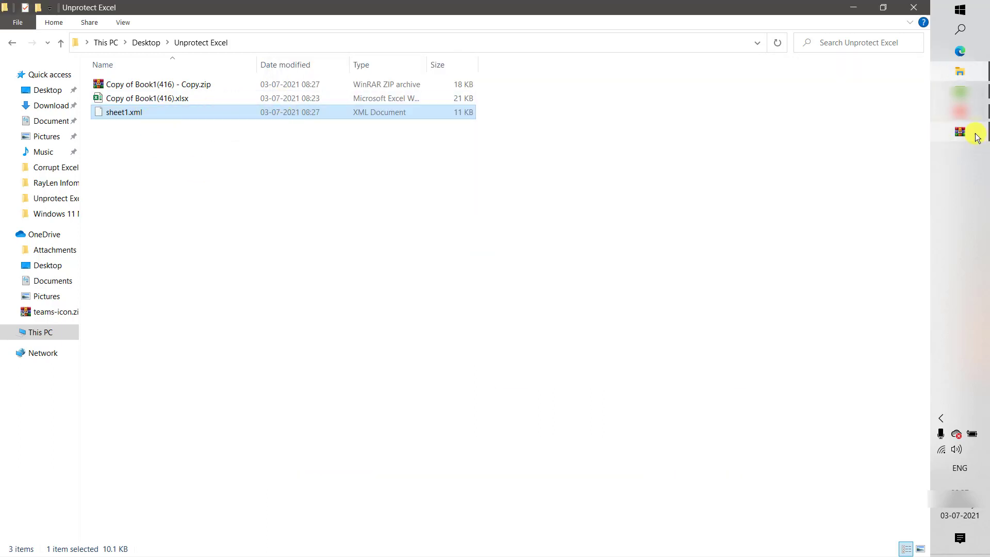
click(974, 136)
click(168, 116)
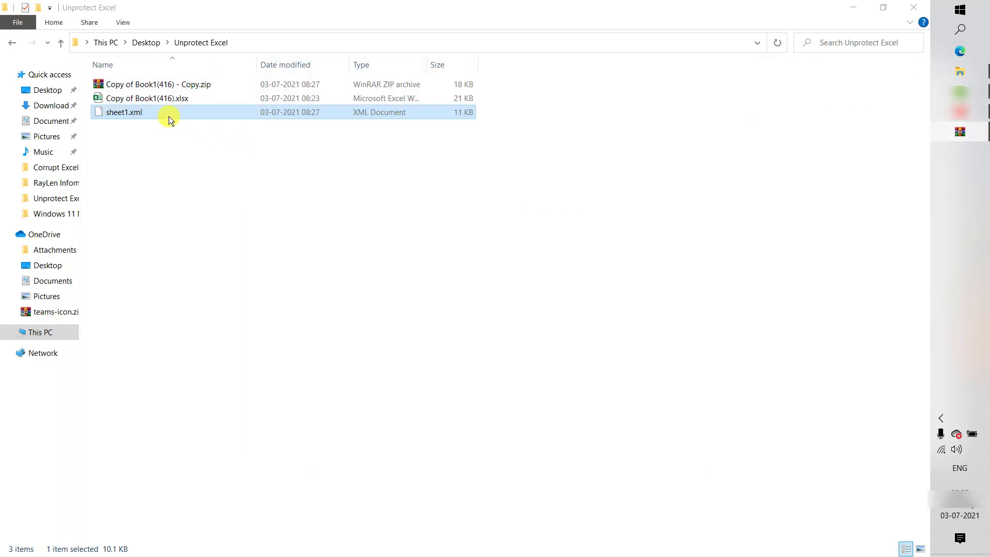
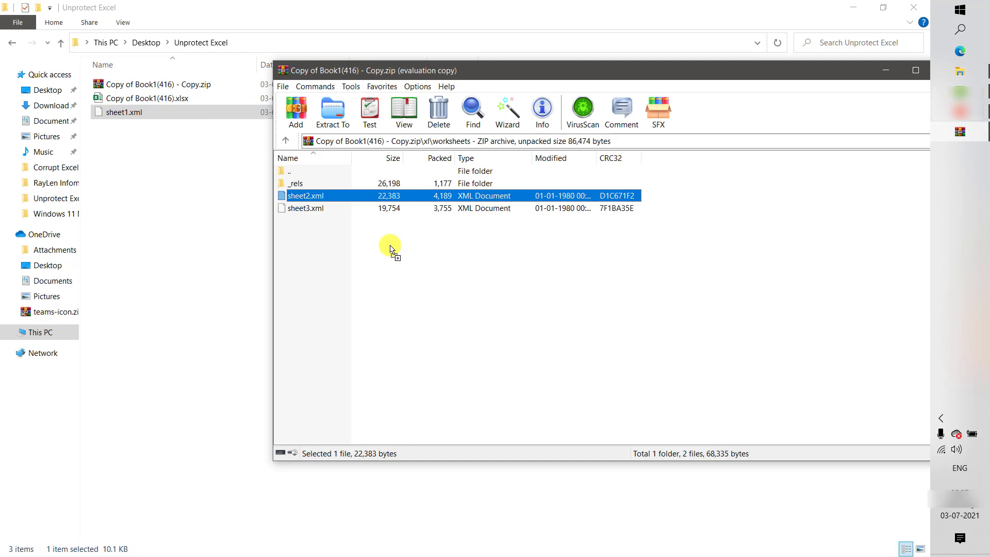
- Put the edited sheet1.xml into the archive's xl\worksheets folder, confirm the addition, and close WinRAR
drag(390, 248, 390, 250)
click(616, 384)
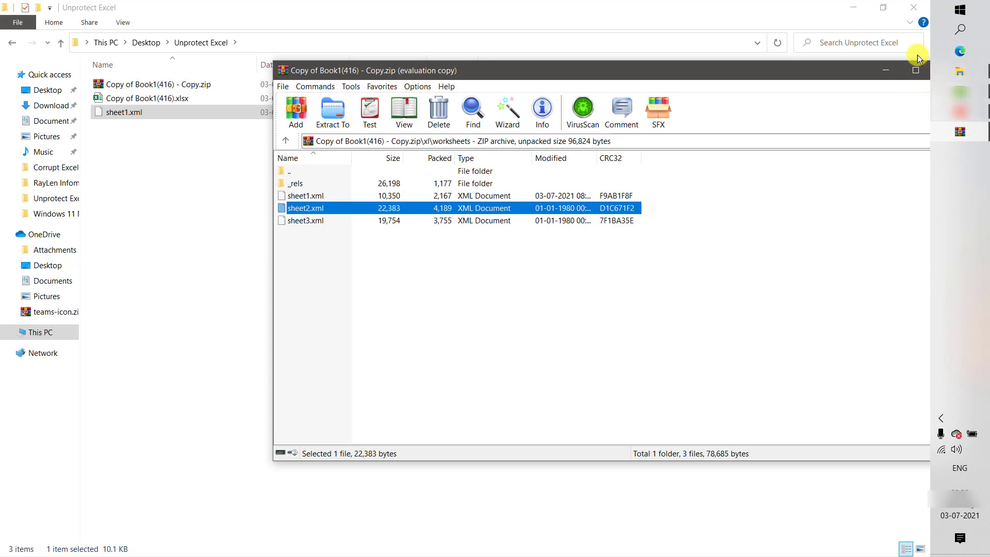
drag(786, 72, 701, 65)
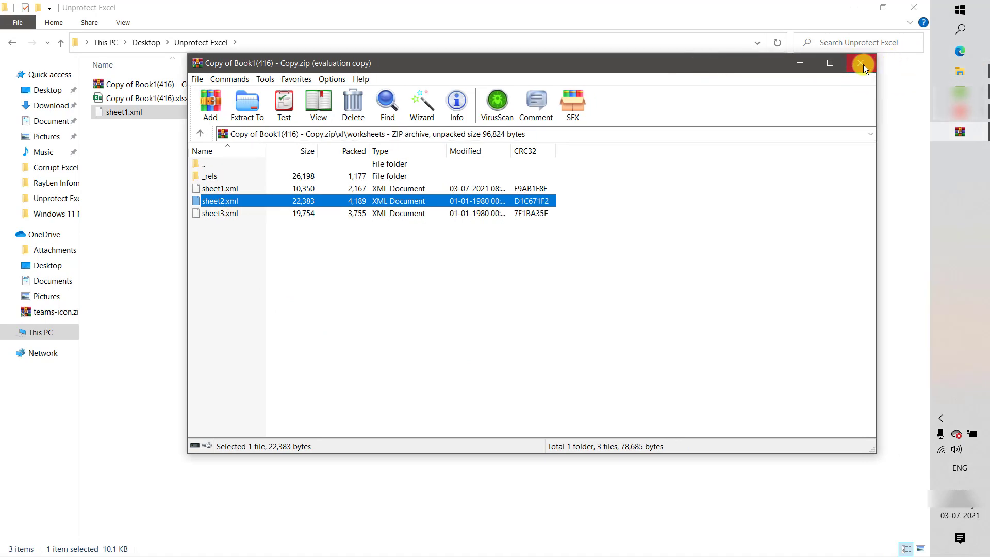
click(862, 63)
- Change the extension of Copy of Book1(416) - Copy.zip from .zip to .xlsx and accept the extension-change warning
click(167, 87)
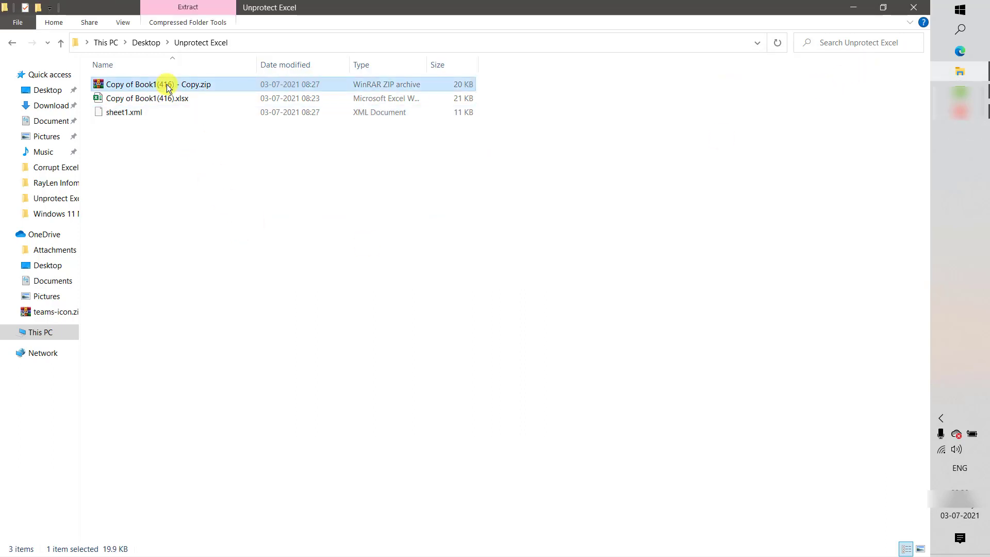
right_click(167, 86)
click(202, 367)
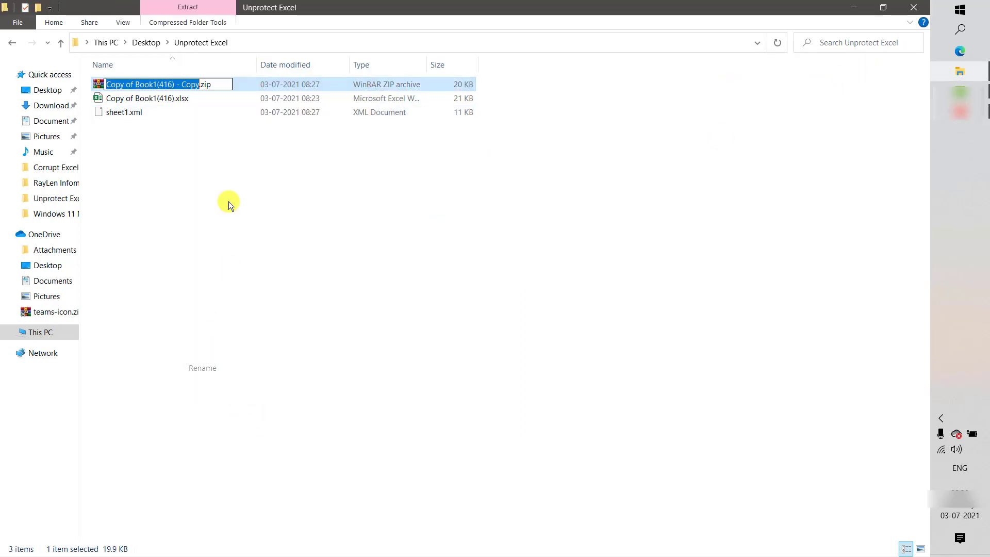
click(214, 84)
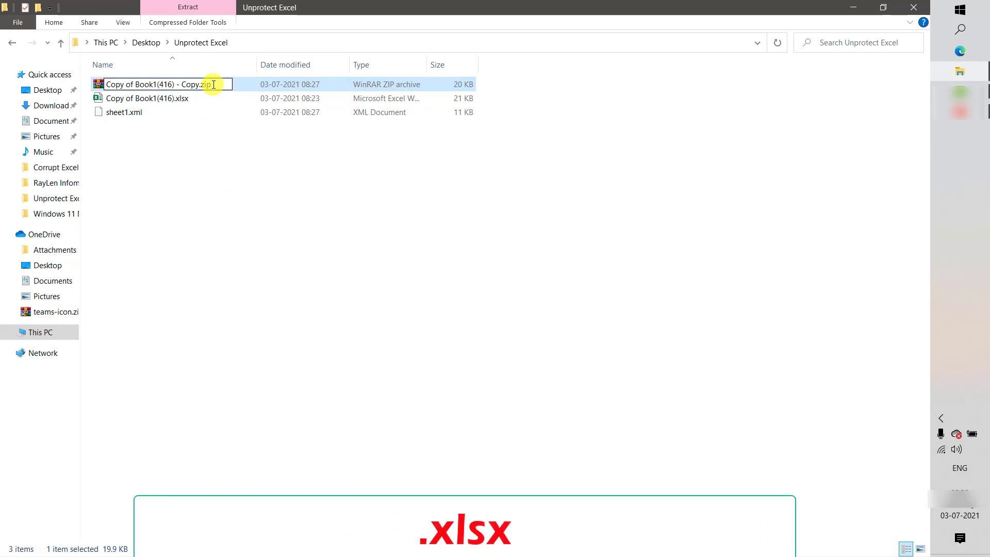
key(BackSpace)
key(BackSpace)
key(BackSpace)
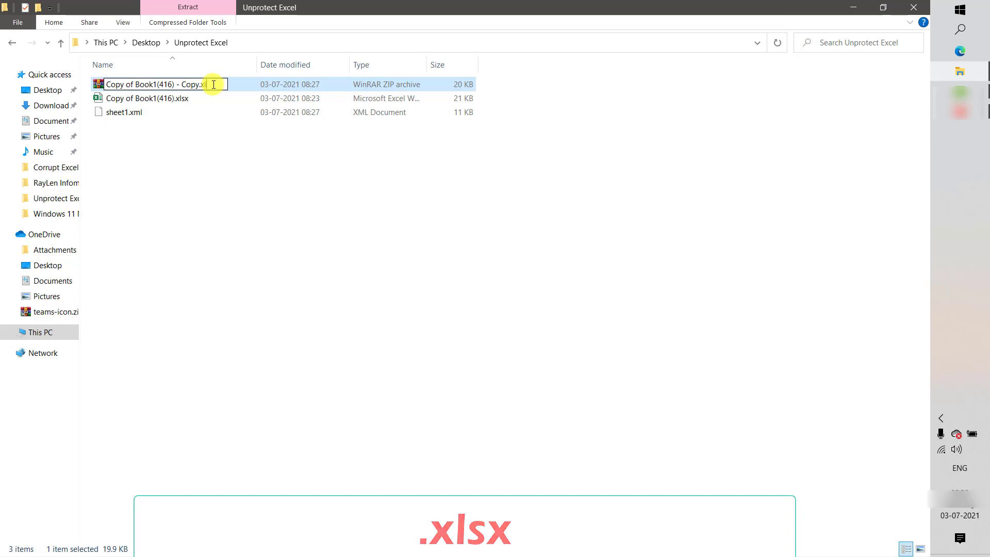
text(xlsx)
key(Return)
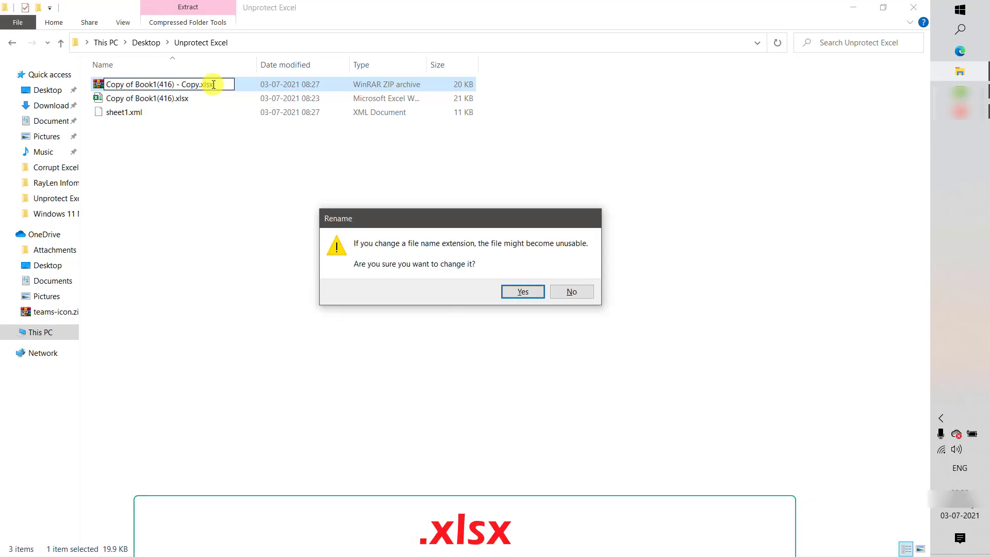
click(522, 291)
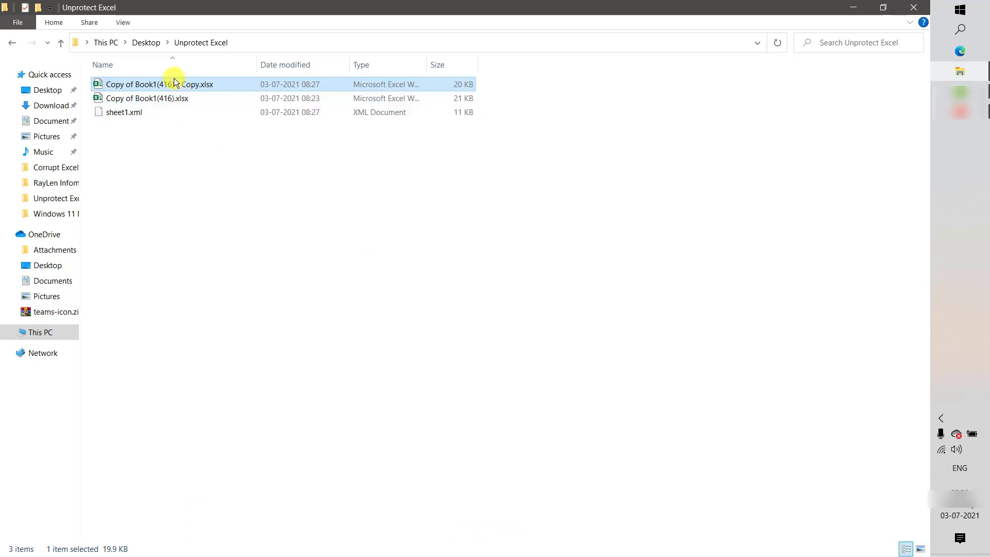
- Open Copy of Book1(416) - Copy.xlsx in Excel, test editing cells like B8, and check Sheet1's tab protection options
double_click(203, 84)
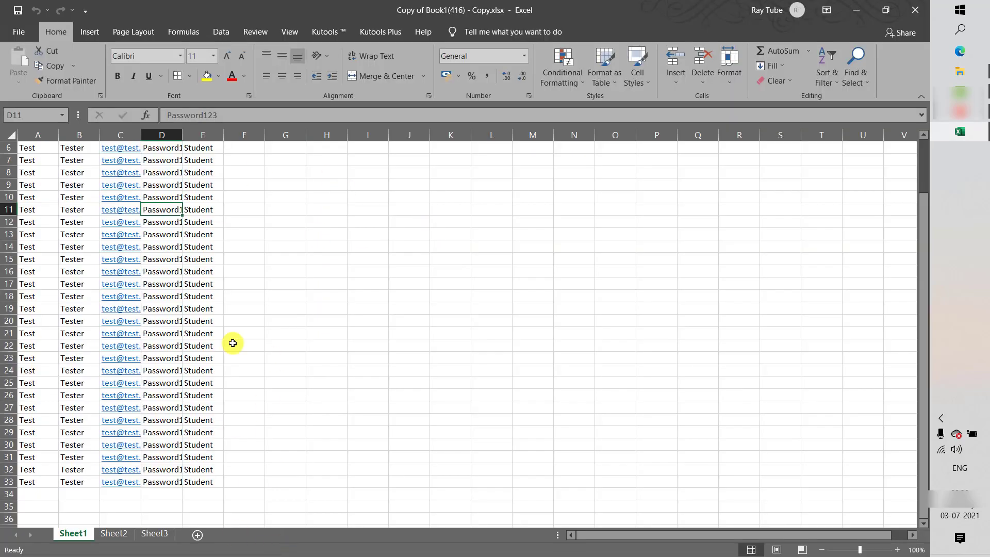
click(86, 207)
click(352, 246)
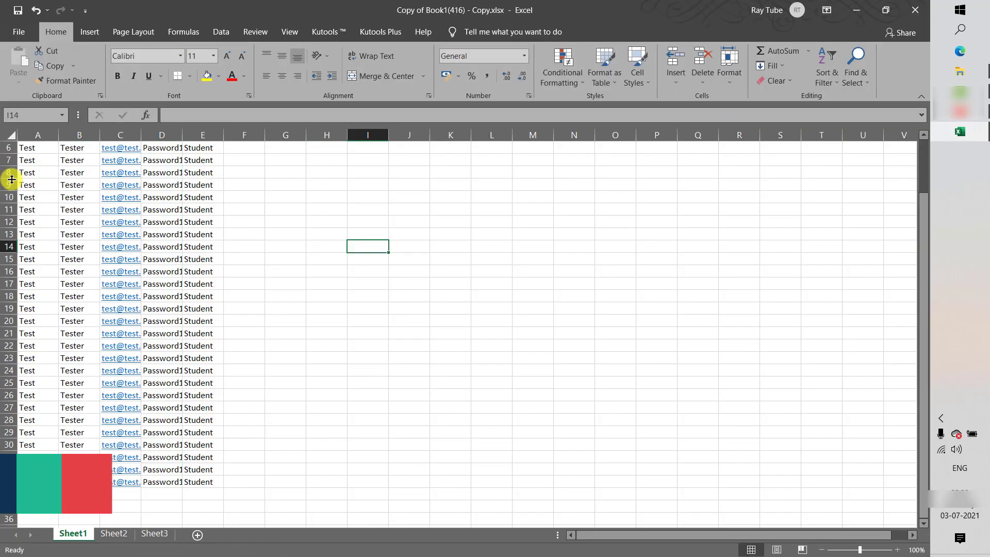
double_click(72, 173)
scroll(325, 276, up, 2)
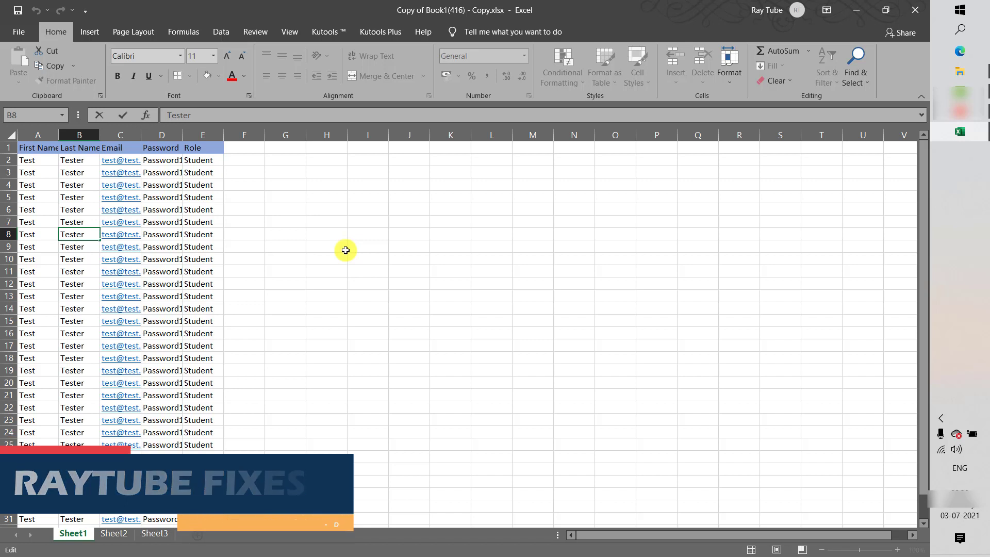
right_click(72, 536)
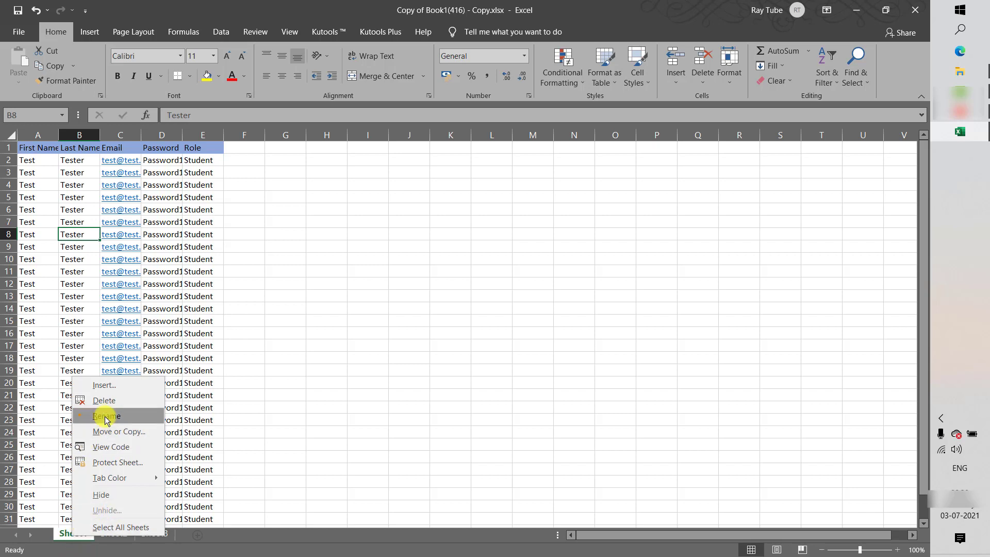
click(421, 310)
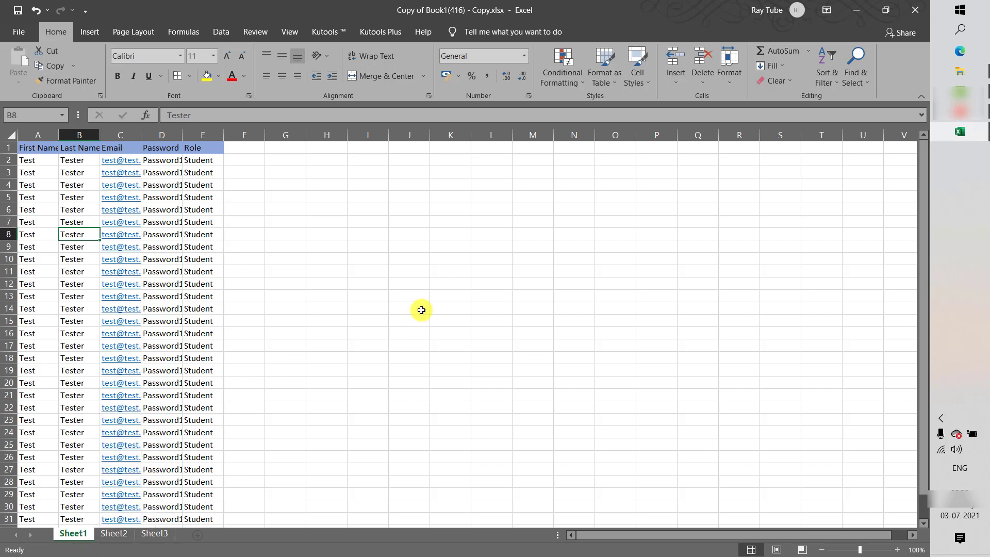